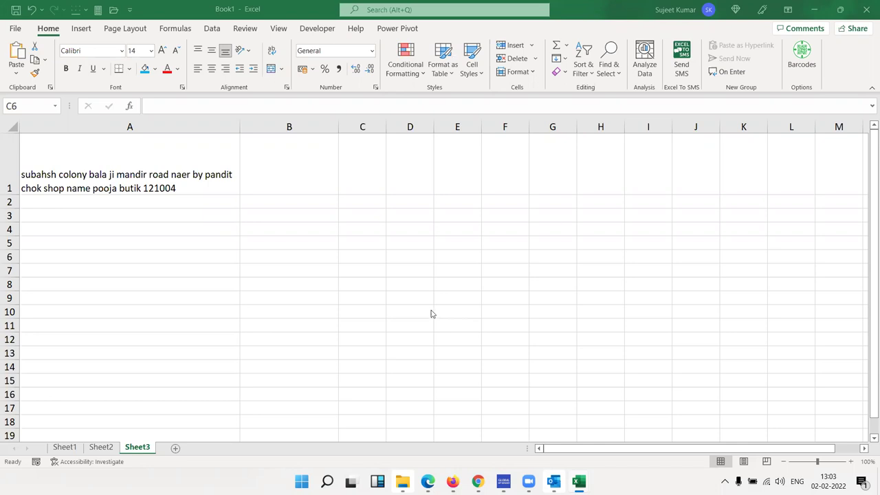
Step: Inspect the A1 address, picking out 'pandit chok' just before the word 'shop'
left_click(93, 171)
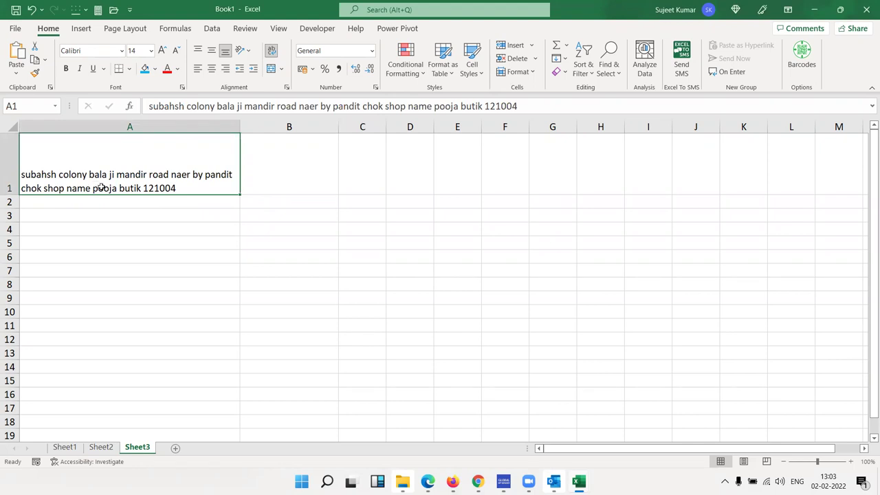
double_click(53, 189)
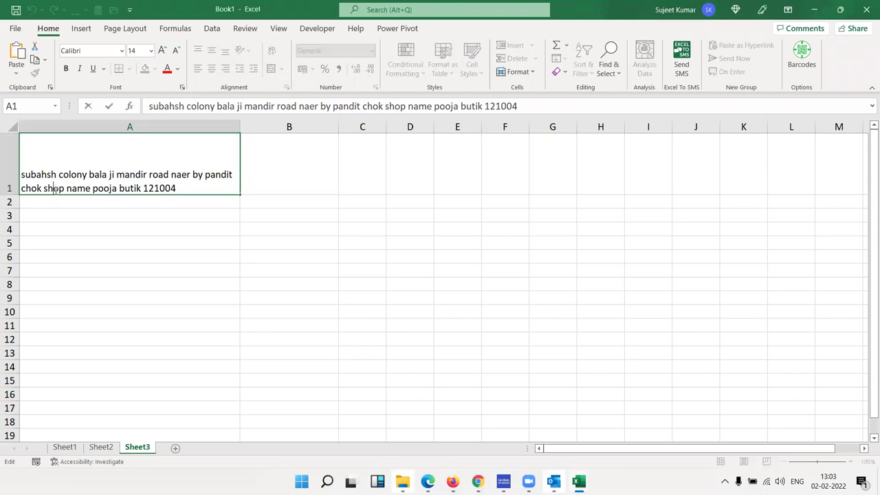
double_click(54, 189)
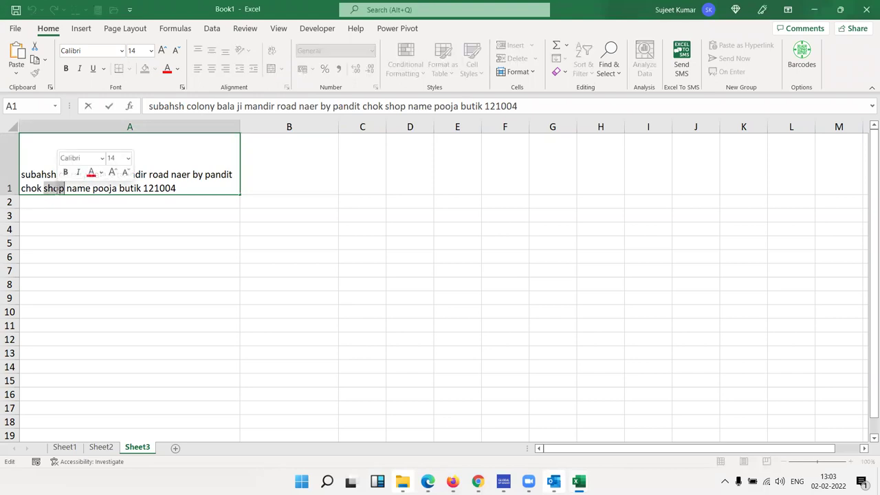
triple_click(55, 190)
left_click(56, 190)
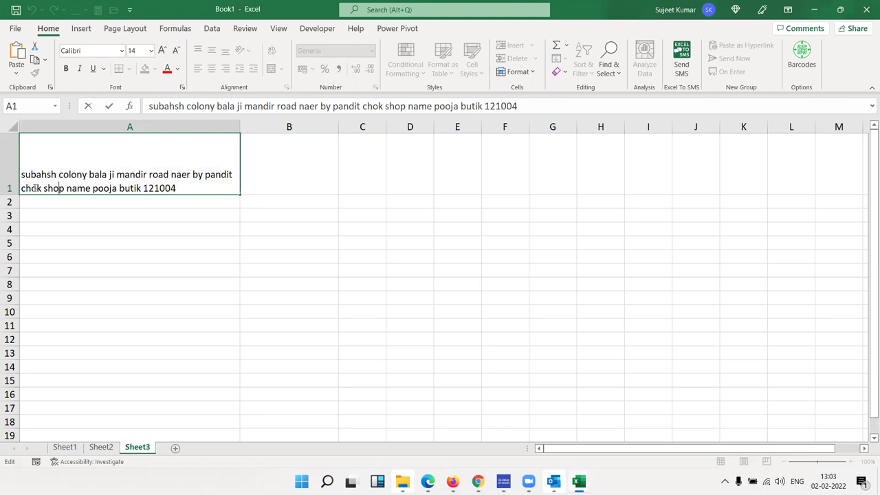
double_click(34, 188)
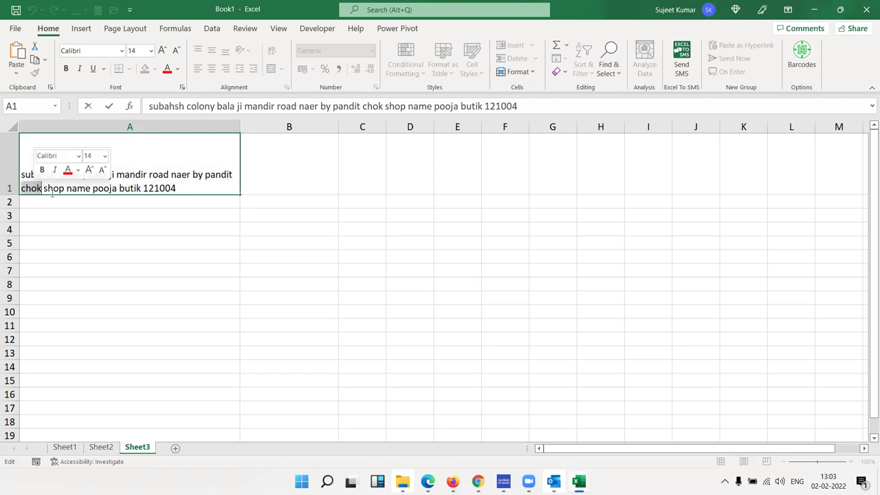
left_click(53, 189)
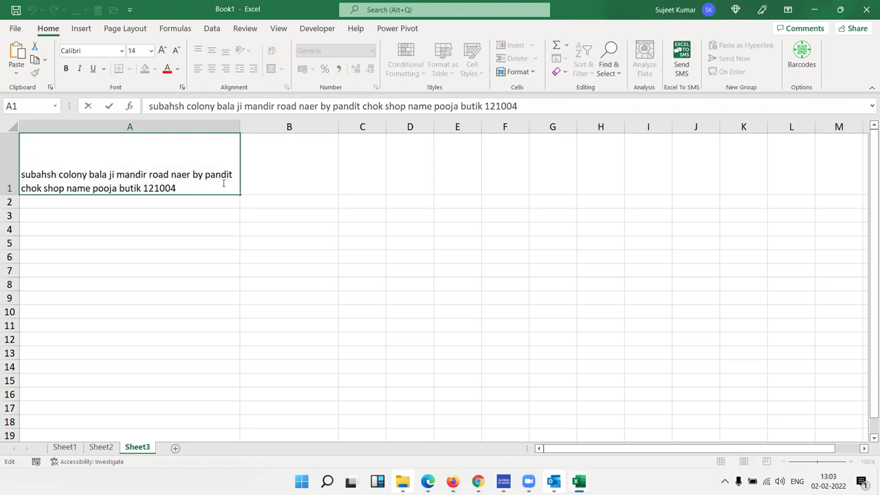
mouse_move(205, 174)
left_mouse_down()
mouse_move(83, 199)
mouse_move(46, 192)
left_mouse_up()
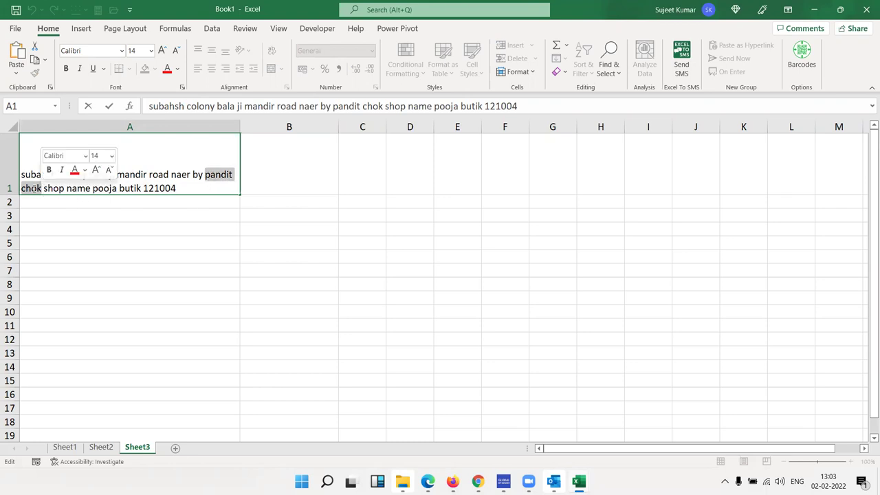
double_click(38, 190)
left_click_drag(205, 175, 42, 188)
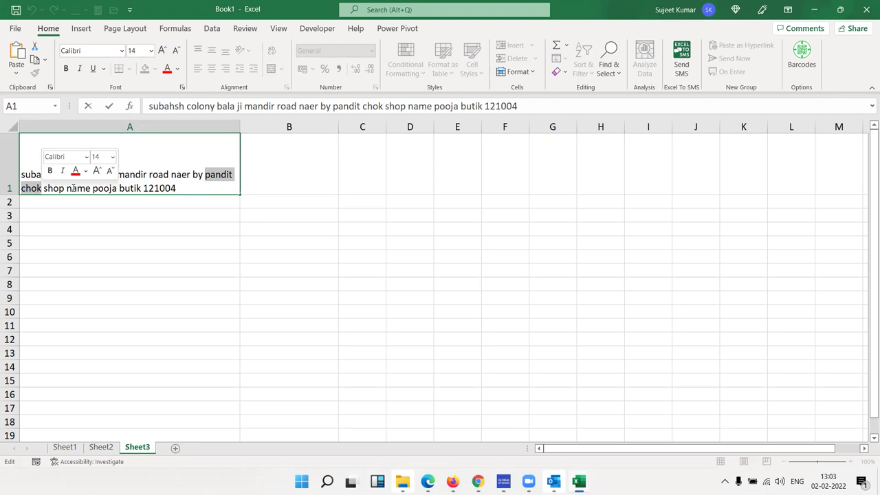
key("Return")
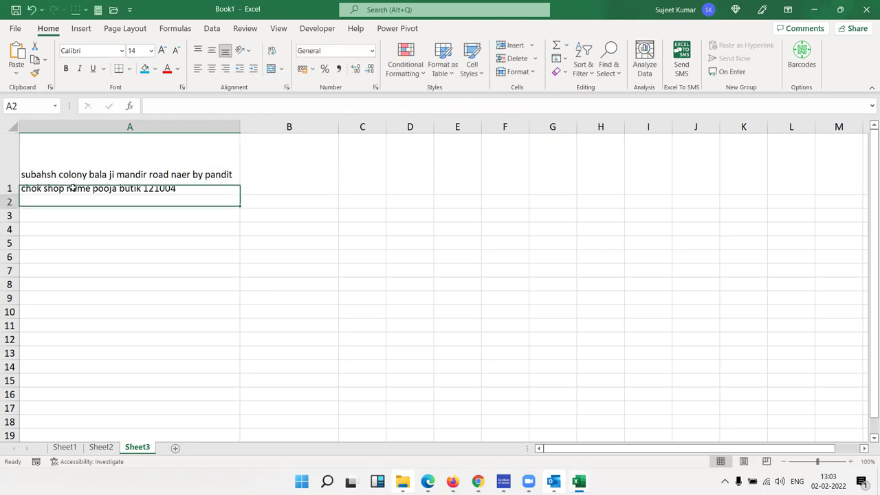
Step: Fill the A1 address down into A2:A9 and widen column G
left_click_drag(72, 189, 73, 297)
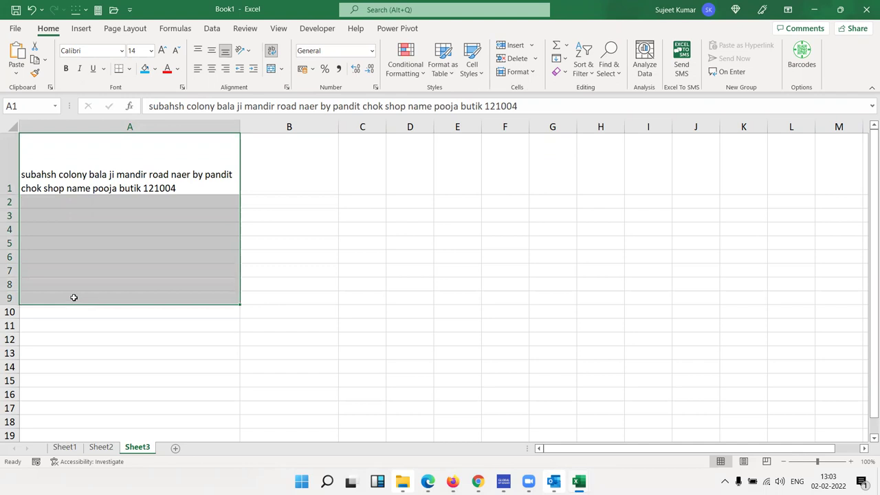
key("ctrl+d")
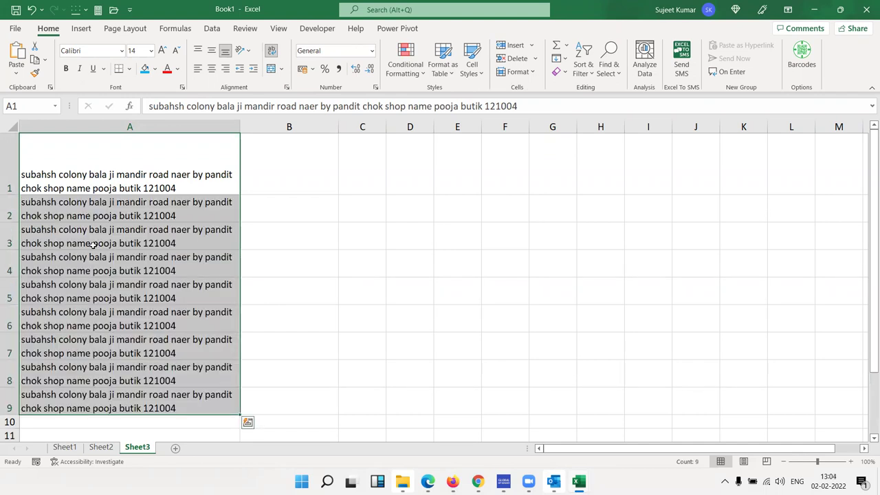
left_click(95, 218)
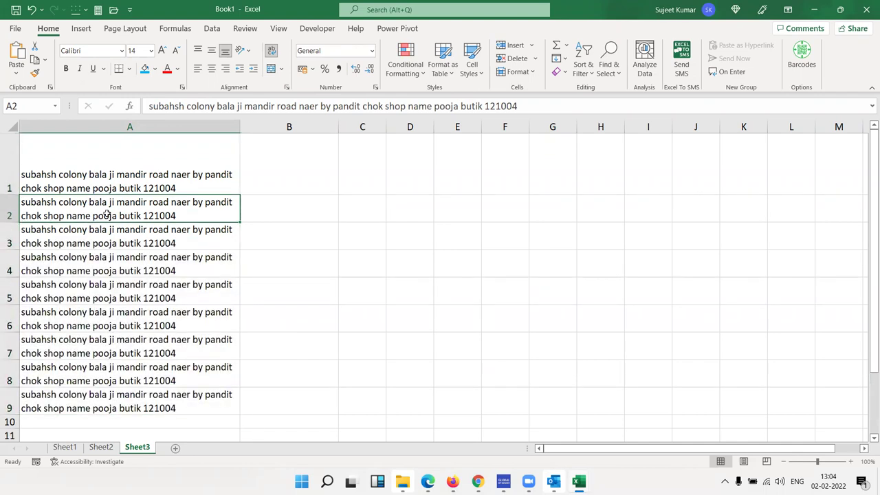
double_click(39, 216)
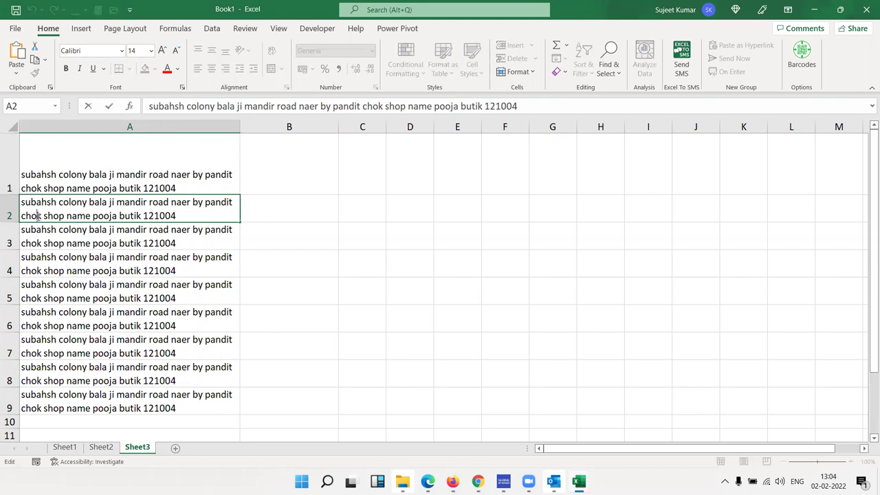
double_click(37, 216)
key("Escape")
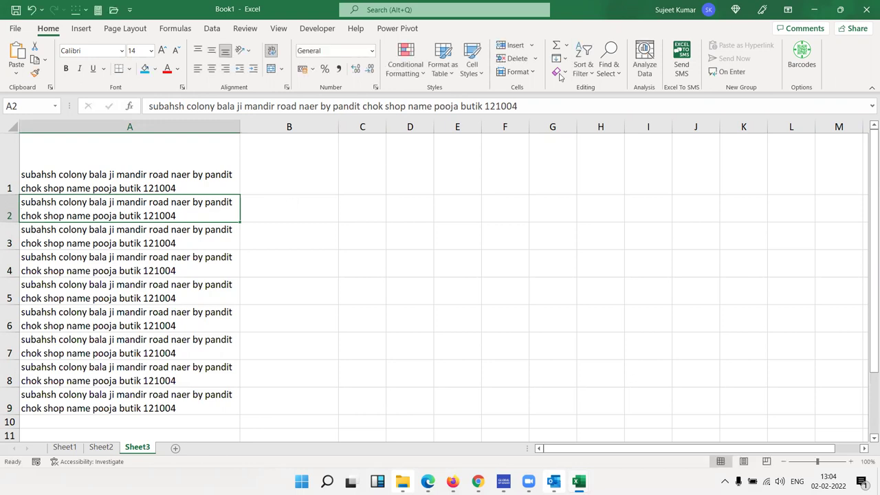
key("ctrl+h")
left_click_drag(576, 128, 642, 128)
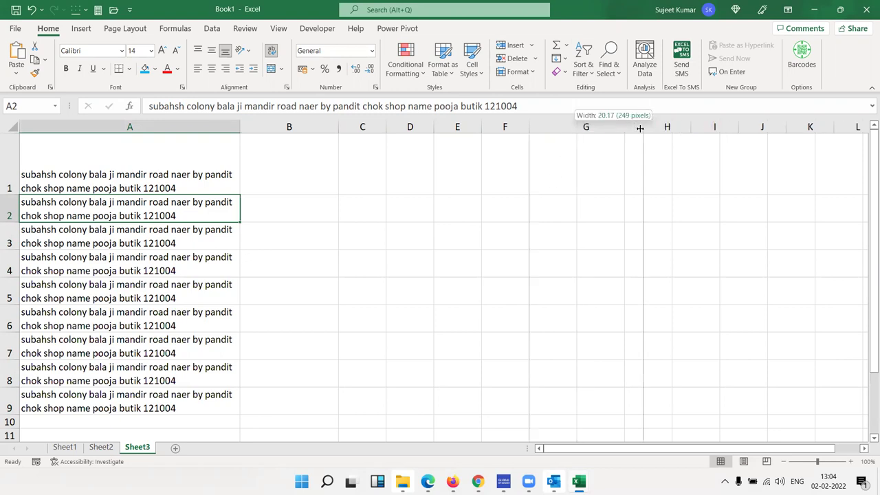
Step: Enter 123.369.852 in G1 and extract 123 into G2 with =LEFT(G1,3)
left_click(589, 155)
type("123.369.852")
left_click(574, 252)
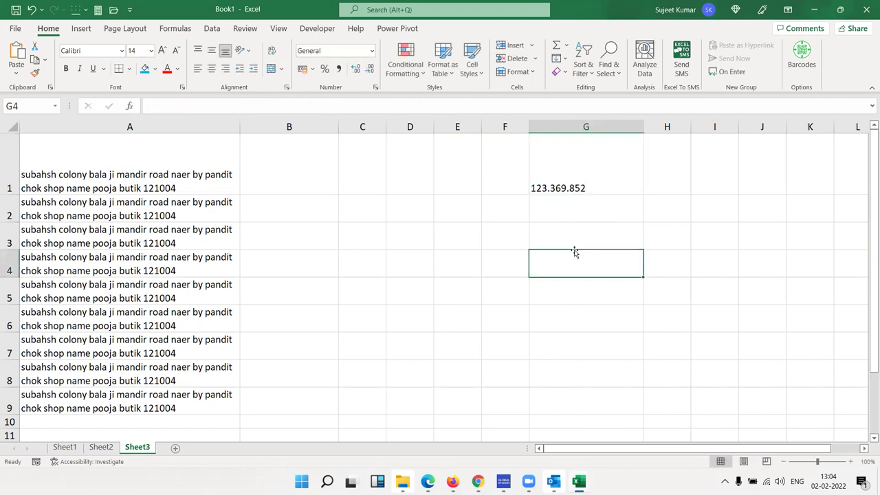
left_click(568, 208)
type("=")
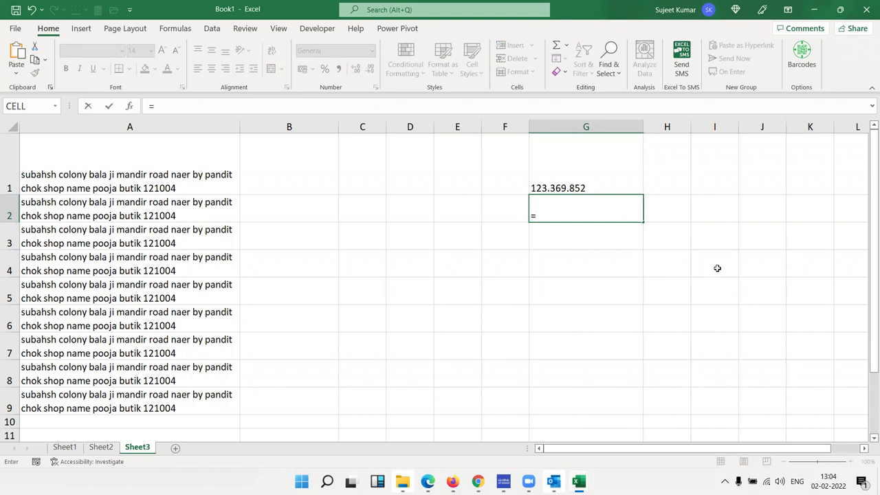
type("mi")
key("BackSpace")
key("BackSpace")
type("lef")
key("Tab")
key("Up")
type(",3")
key("Return")
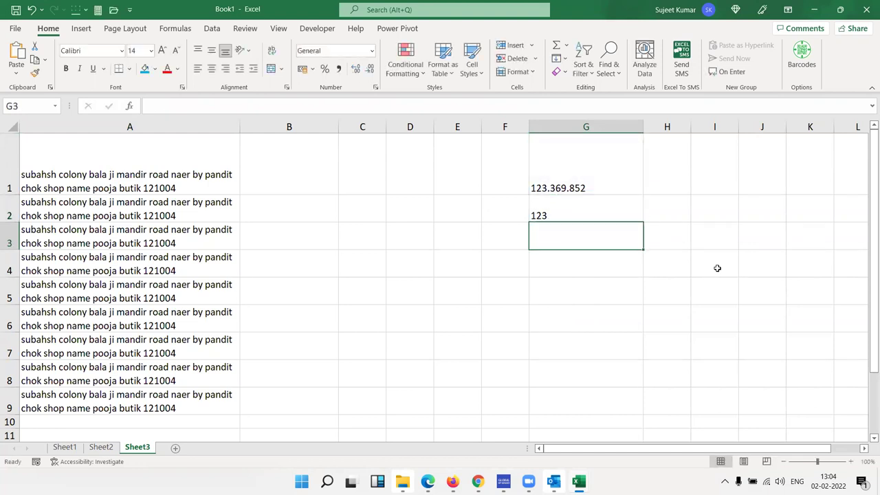
Step: Extract the last three digits, 852, into F2 with =RIGHT(G1,3)
key("Up")
key("Down")
key("Up")
key("Right")
key("Left")
key("Left")
type("=")
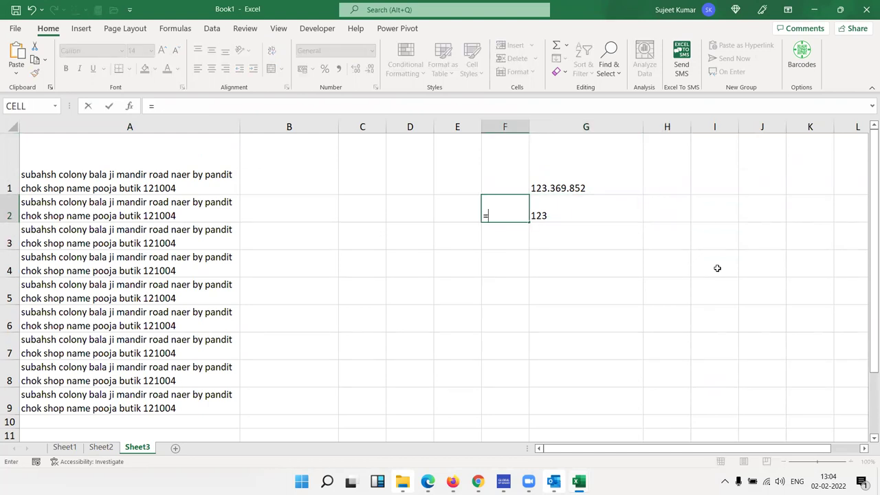
type("ri")
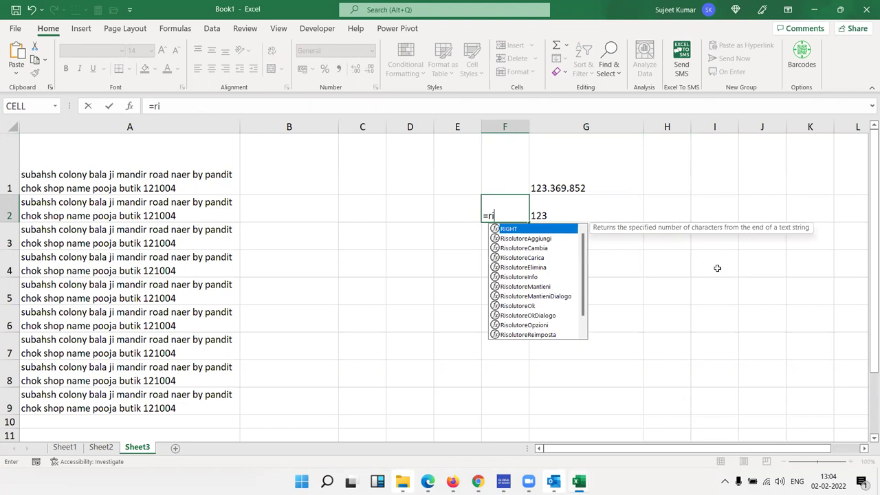
key("Tab")
key("Up")
key("Right")
type(",3")
key("Return")
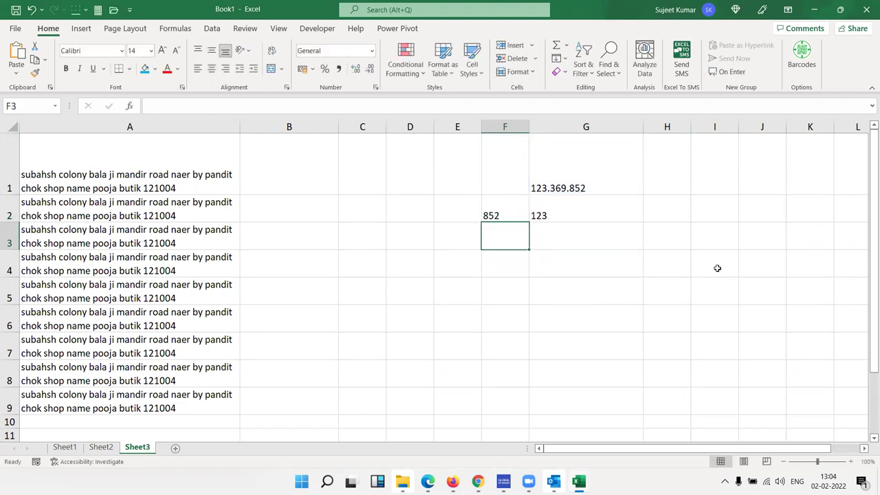
Step: Extract the middle digits 369 into H2 with =MID(G1,5,3)
key("Up")
key("Right")
key("Right")
type("=mi")
key("Tab")
key("Left")
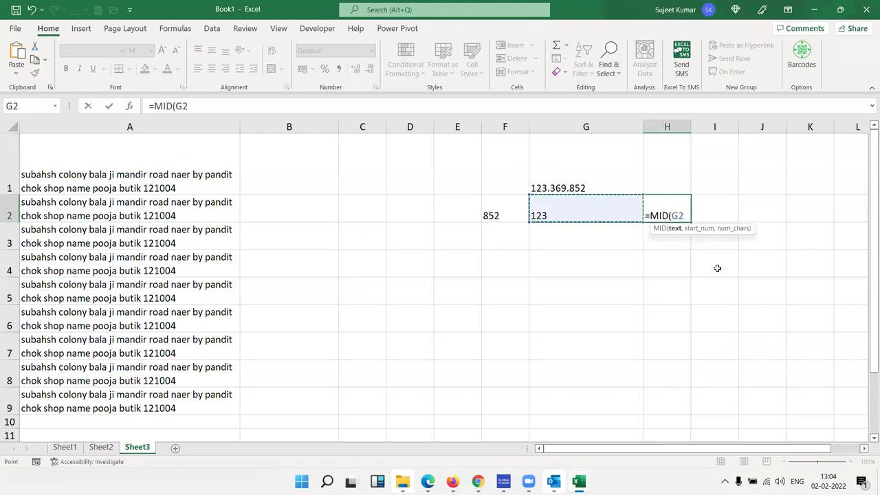
key("Up")
type(",")
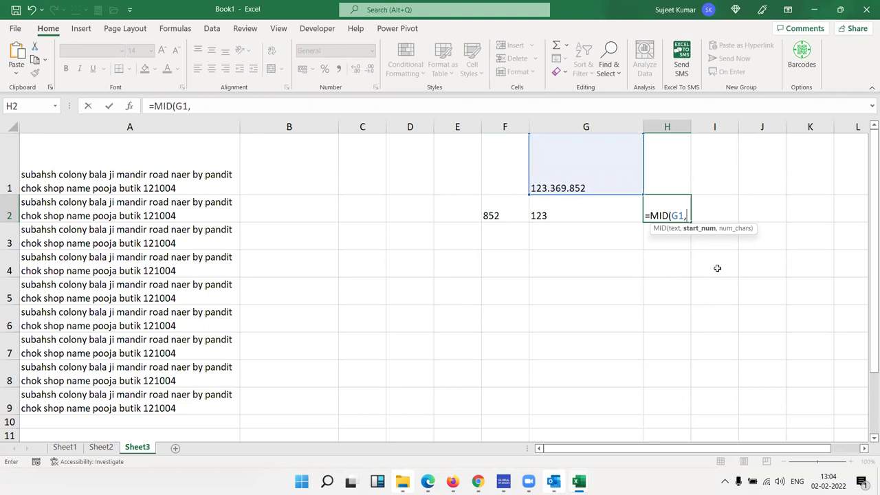
type("4,")
type("1")
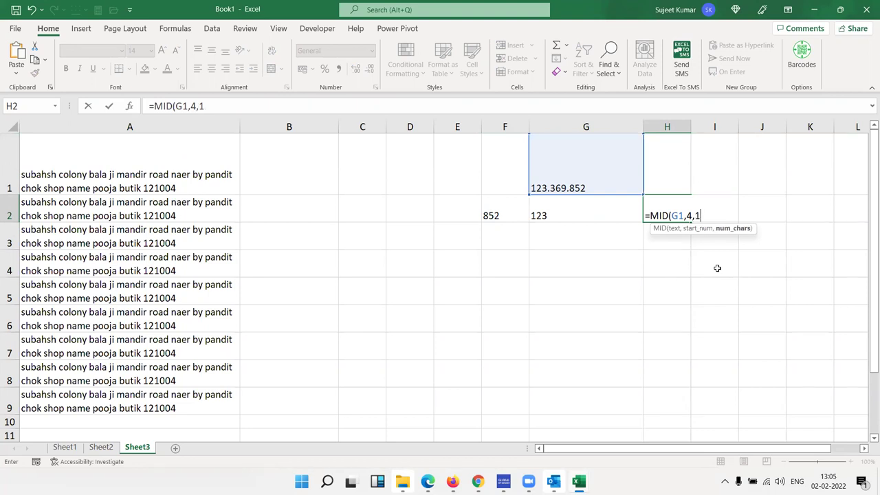
key("BackSpace")
key("Left")
key("BackSpace")
type("5")
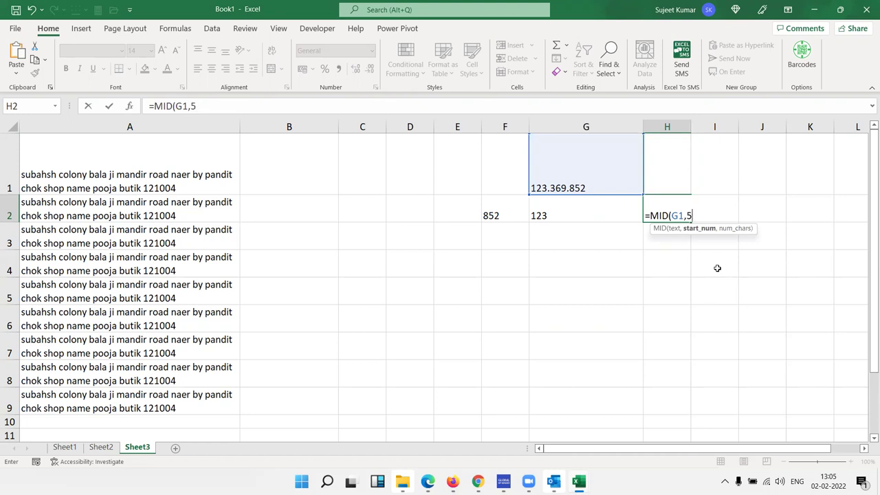
type(",3")
key("Return")
key("Up")
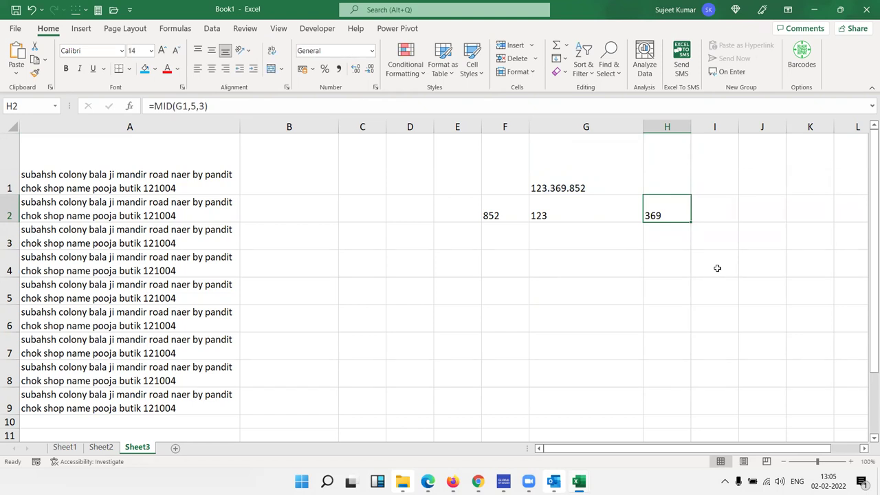
key("Left")
key("Left")
key("Left")
key("Left")
key("Left")
key("Left")
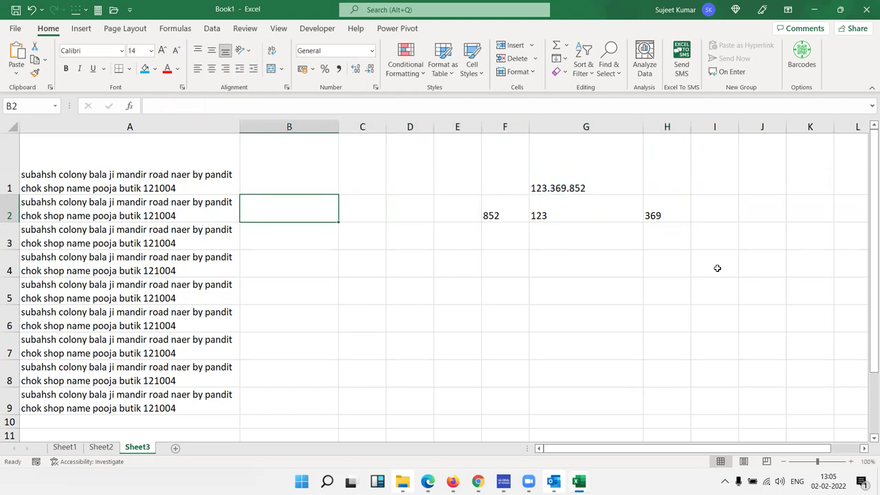
Step: Examine the A1 address to locate the word 'shop' without changing it
key("Up")
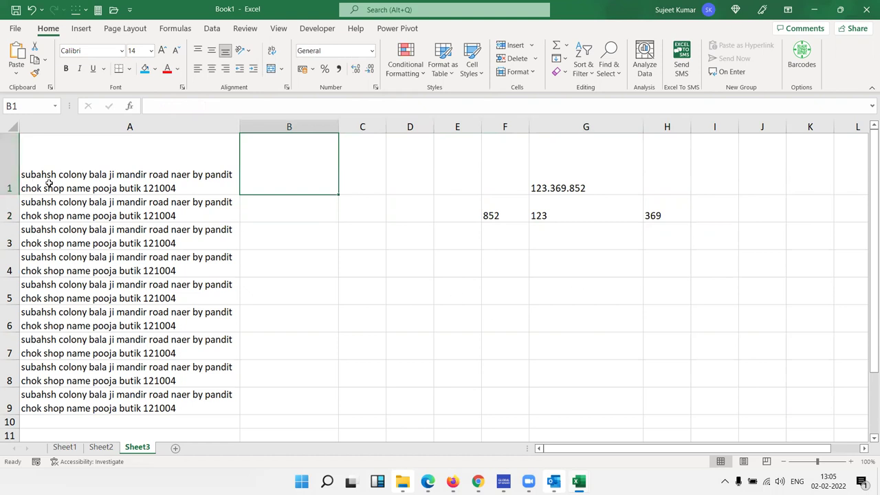
left_click(49, 182)
double_click(49, 184)
double_click(50, 186)
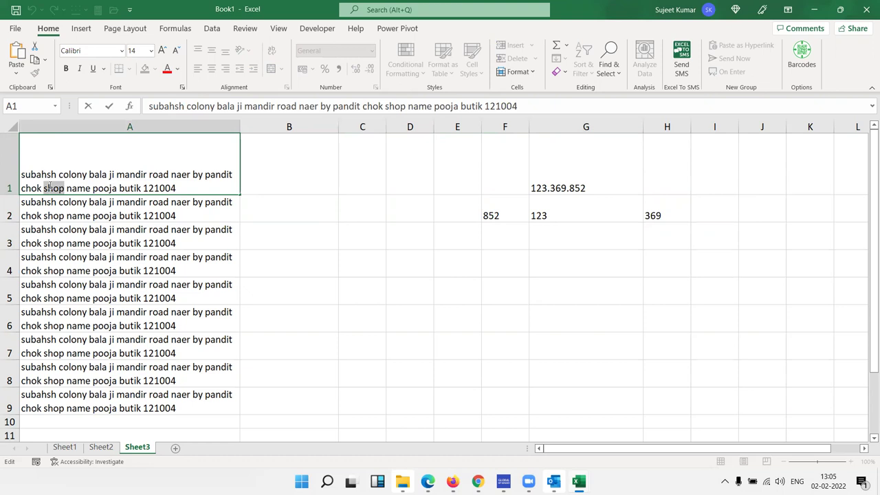
key("Escape")
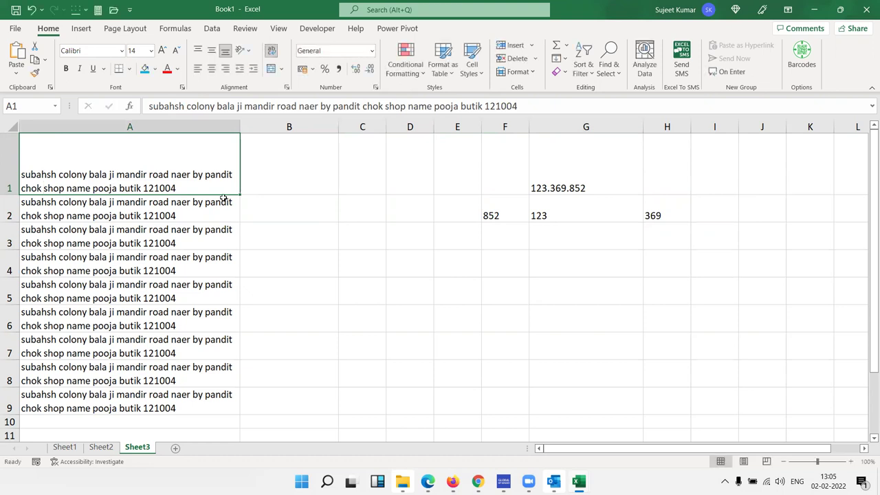
Step: Enter =FIND("shop",A1,1) in B2, returning 56
left_click(289, 208)
type("=")
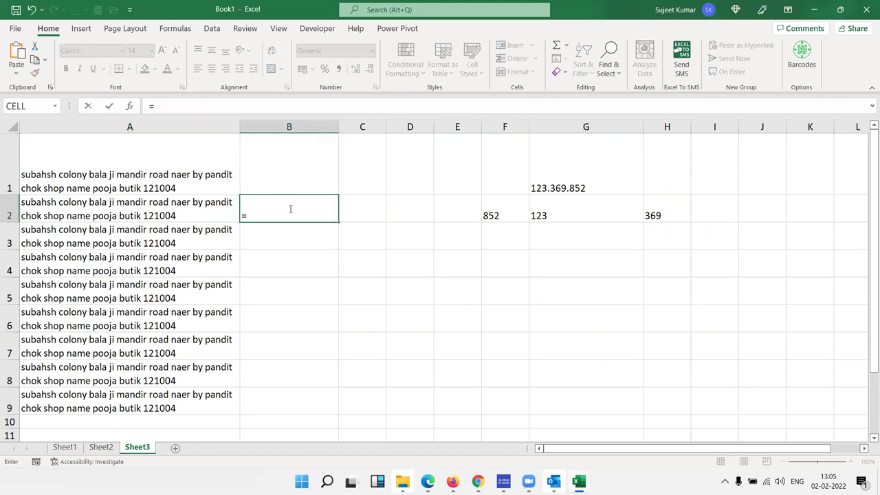
type("find")
key("Tab")
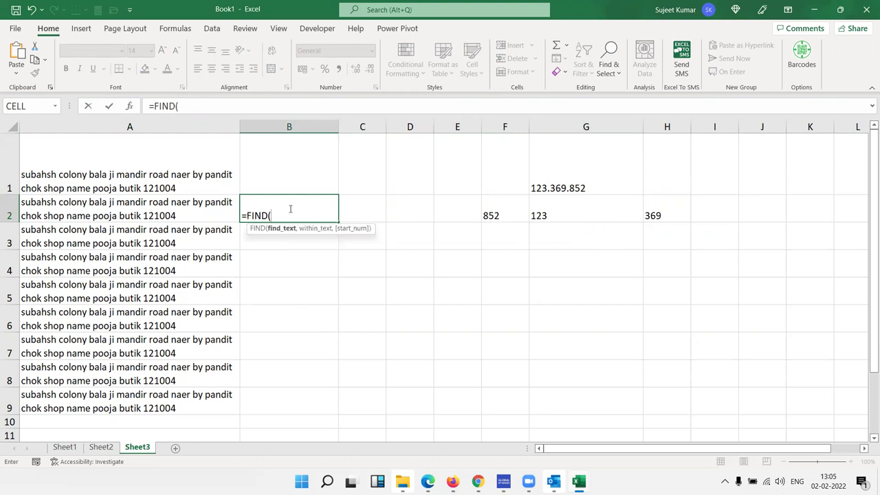
type("\"shop\"")
type(",")
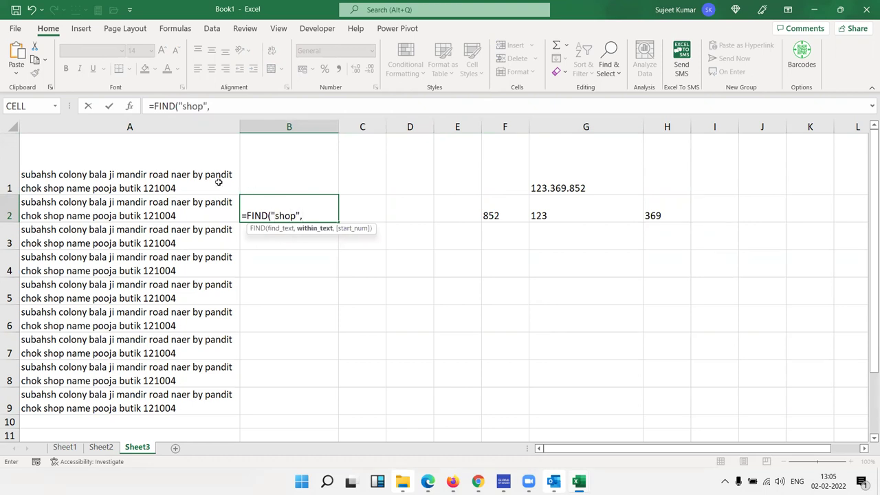
left_click(218, 181)
type(",1")
key("Return")
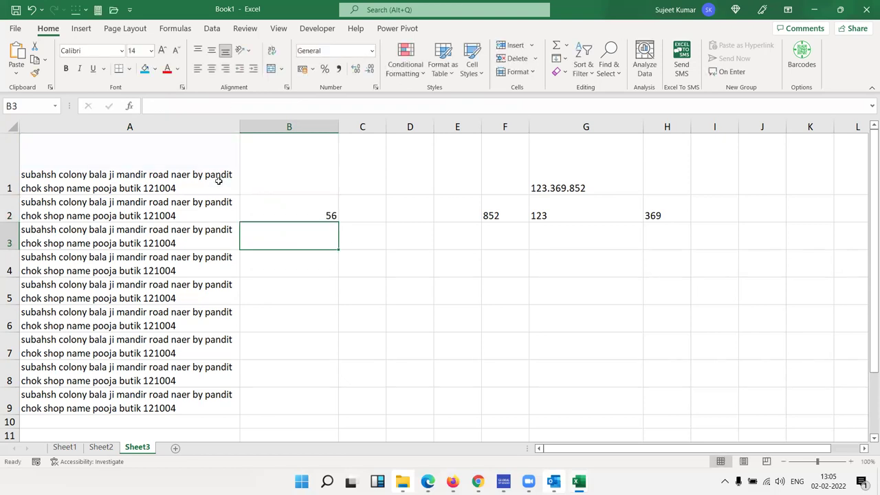
key("Up")
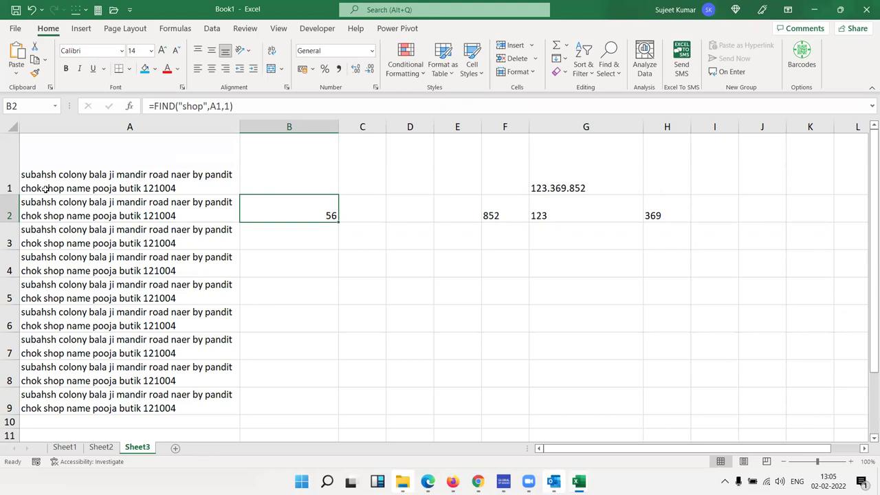
Step: Enter =LEFT(A2,B2-1) in B3 to return the address text ending in 'pandit chok'
left_click(301, 232)
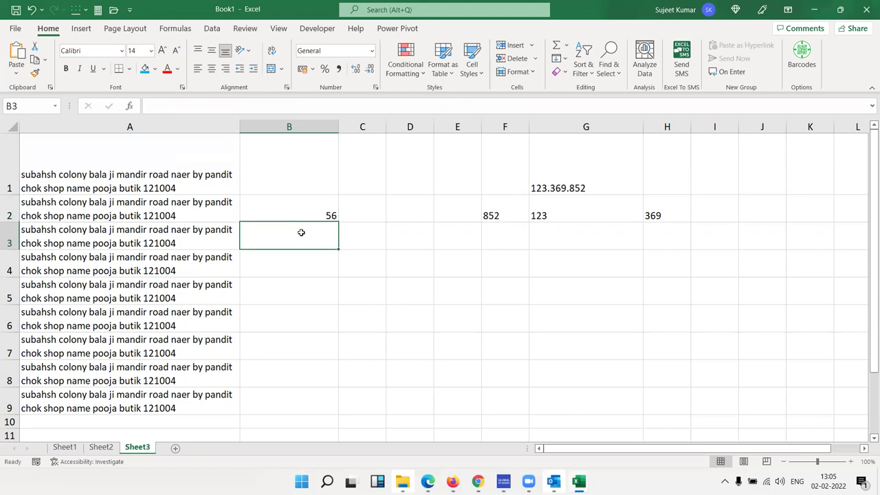
type("=led")
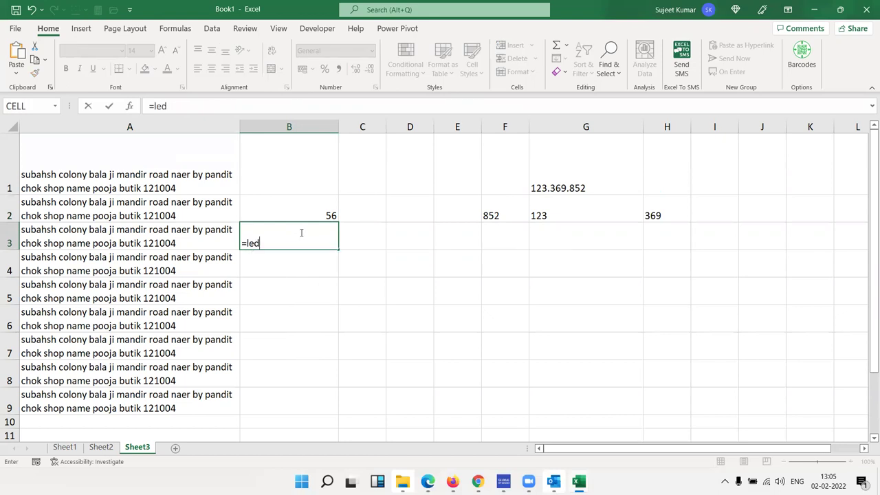
key("BackSpace")
type("f")
key("Tab")
key("Up")
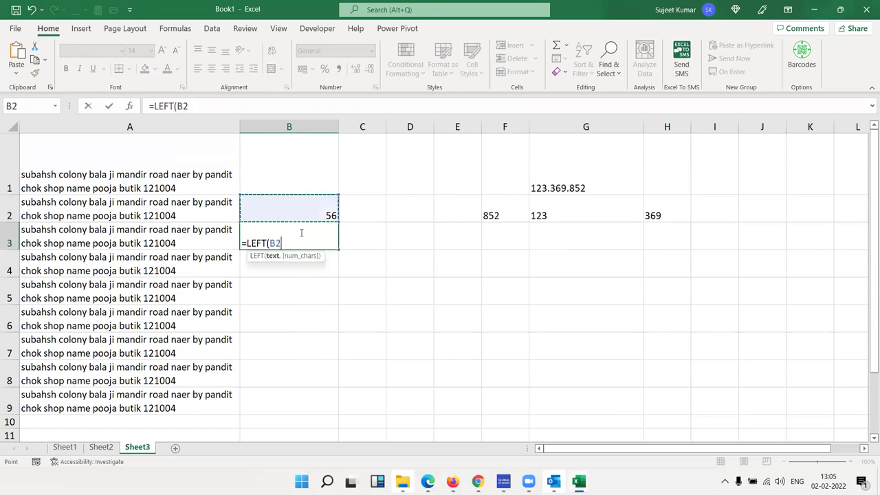
key("Left")
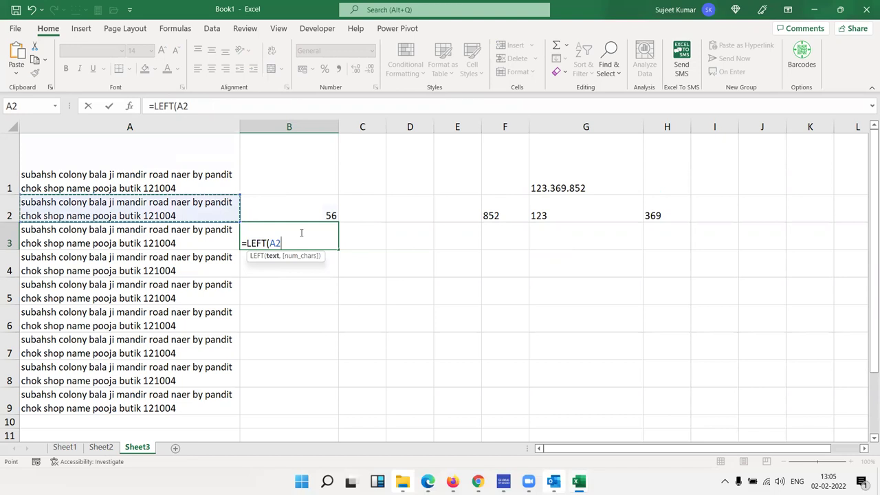
type(",")
key("Up")
type("-1")
key("Return")
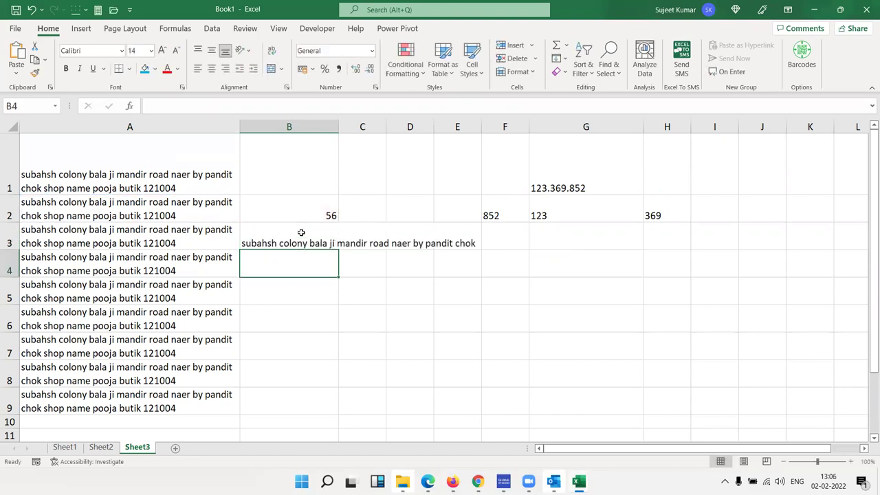
left_click(287, 243)
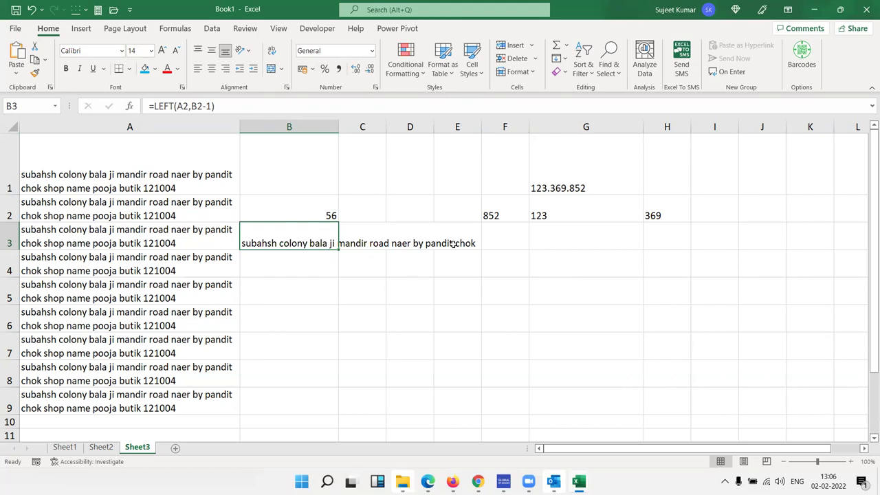
key("Down")
type("=")
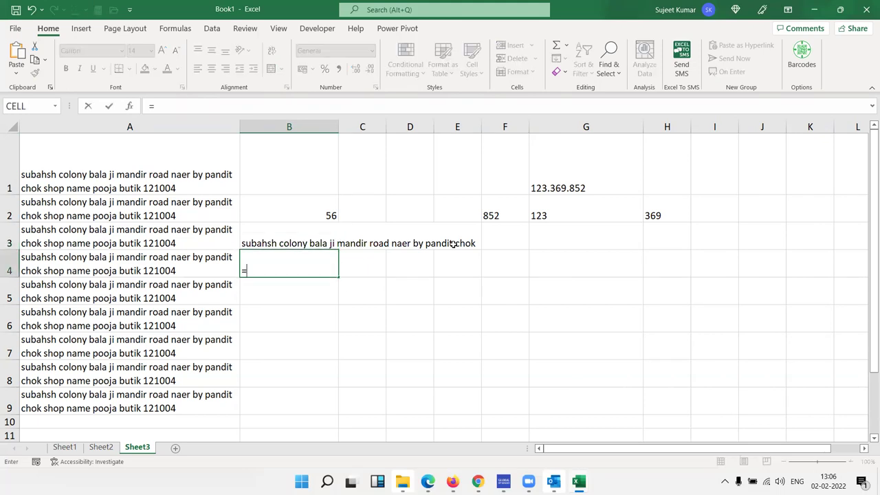
type("re")
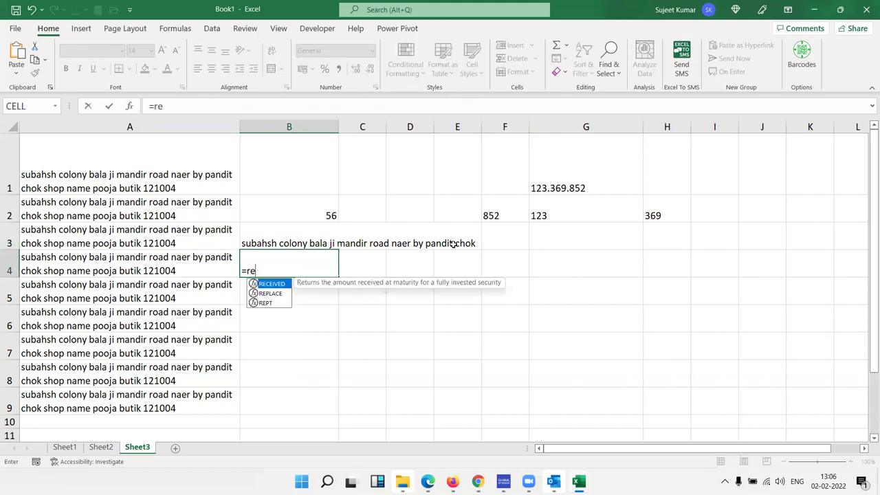
Step: Complete a first REPT formula in B4 as =REPT(5,3)
key("Down")
key("Down")
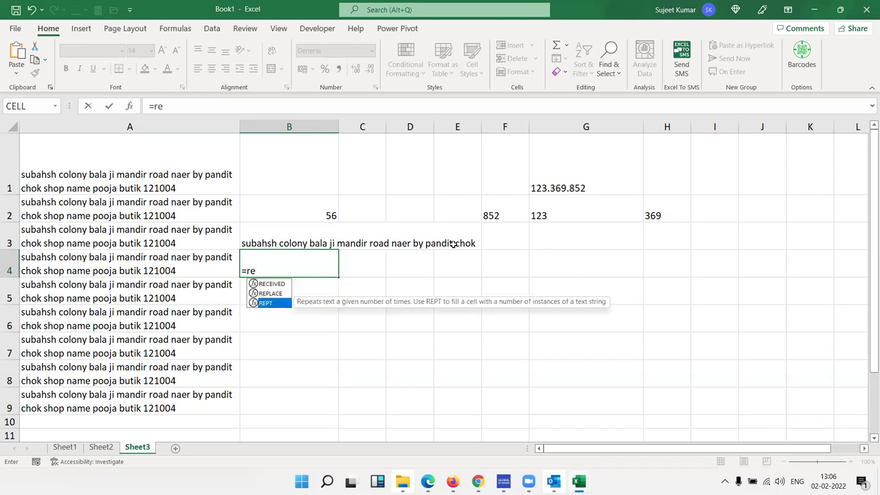
key("Tab")
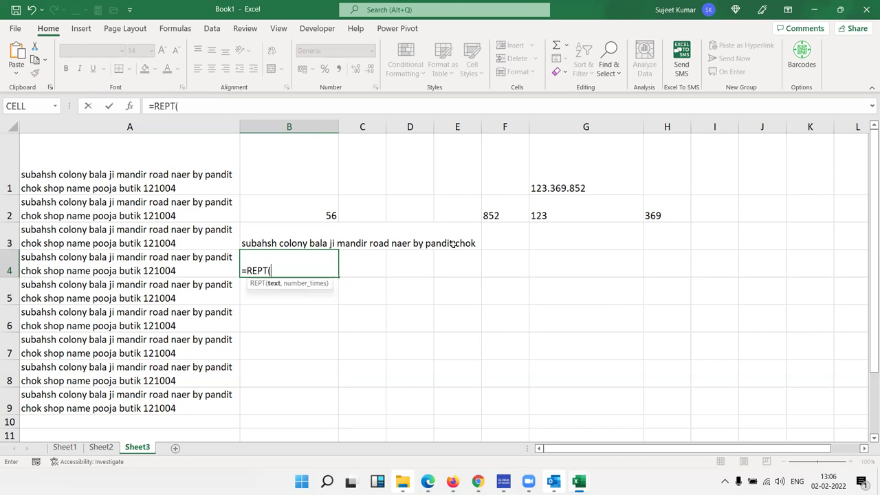
type("5,3")
key("Return")
key("Up")
Step: Edit B4's formula to =REPT("A",3) so it displays AAA
key("F2")
key("Left")
key("Left")
key("Left")
key("BackSpace")
type("\"A\"")
key("Return")
key("Up")
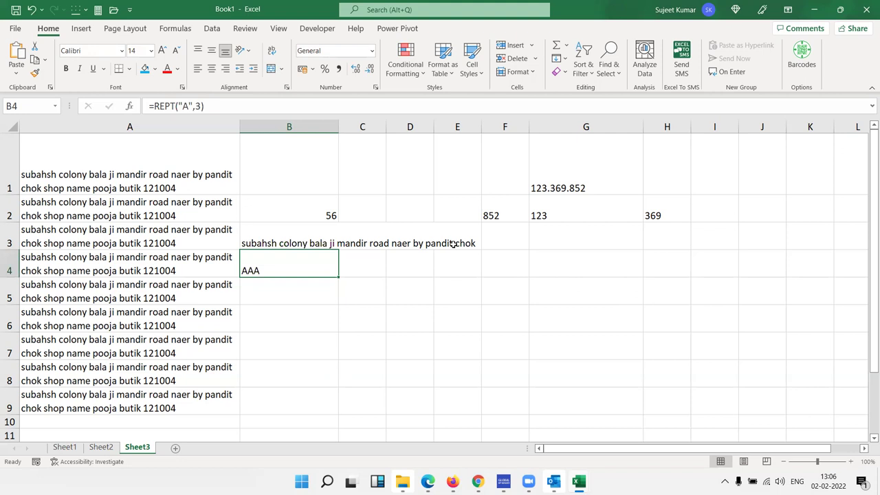
key("Right")
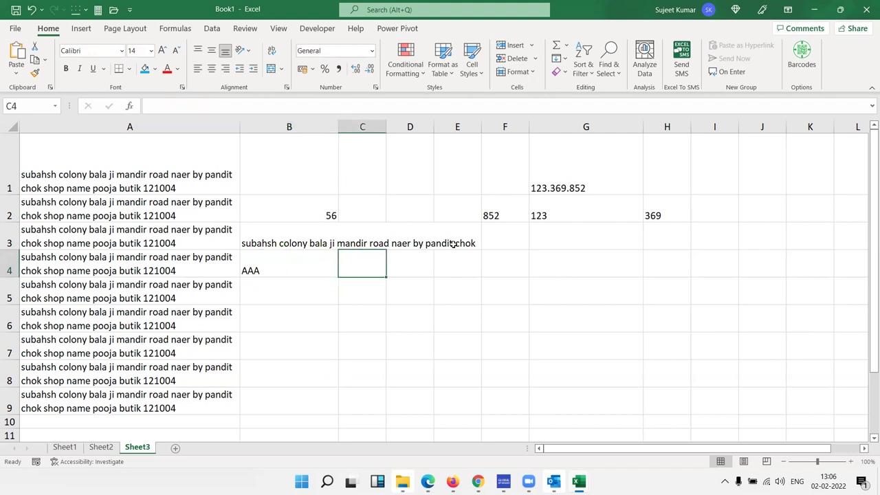
key("Down")
key("Left")
Step: Enter =SUBSTITUTE(B3," ",REPT(" ",99)) in B5 to replace each space with 99 spaces
type("=sub")
key("Tab")
key("Up")
key("Up")
key("Up")
key("Down")
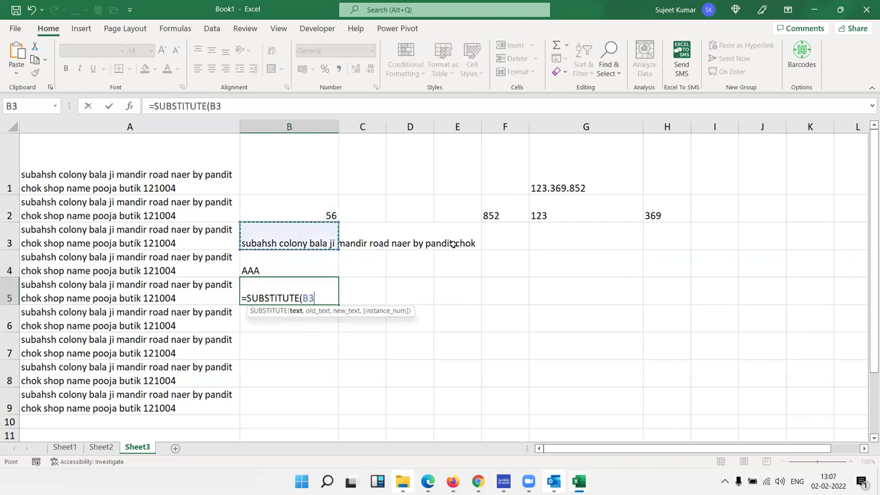
type(",")
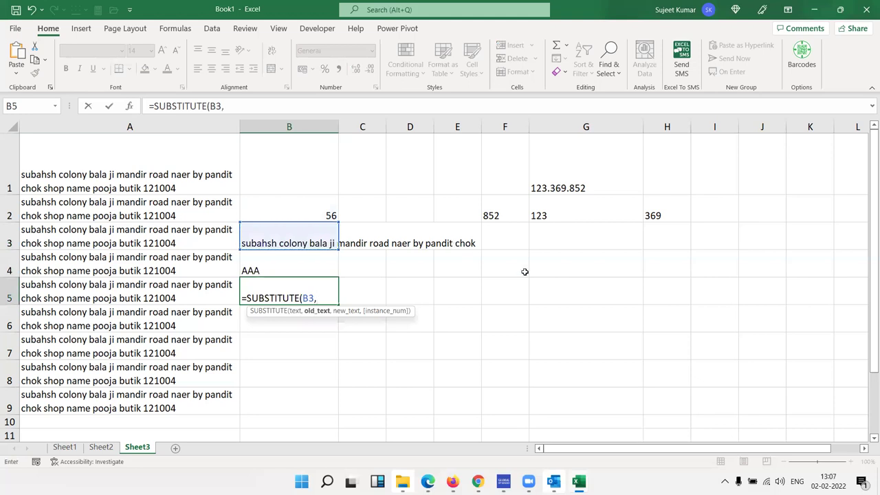
type("1")
key("BackSpace")
type("\" \",")
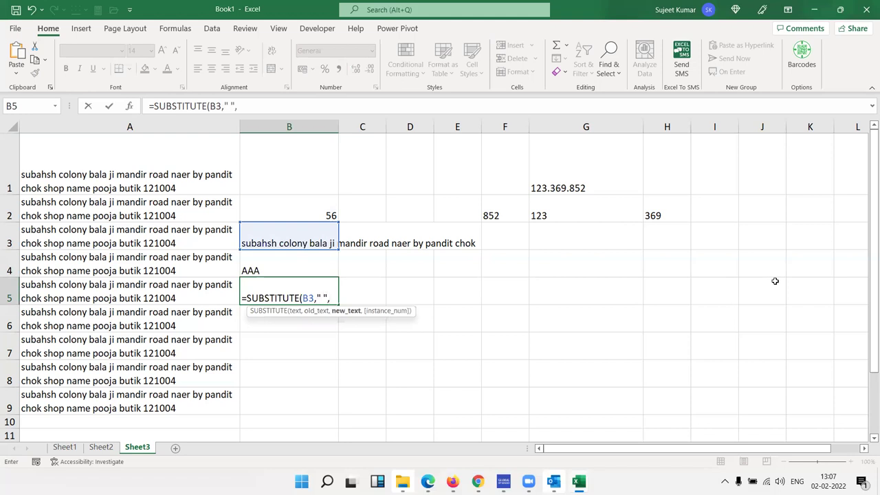
type("ref")
key("BackSpace")
key("BackSpace")
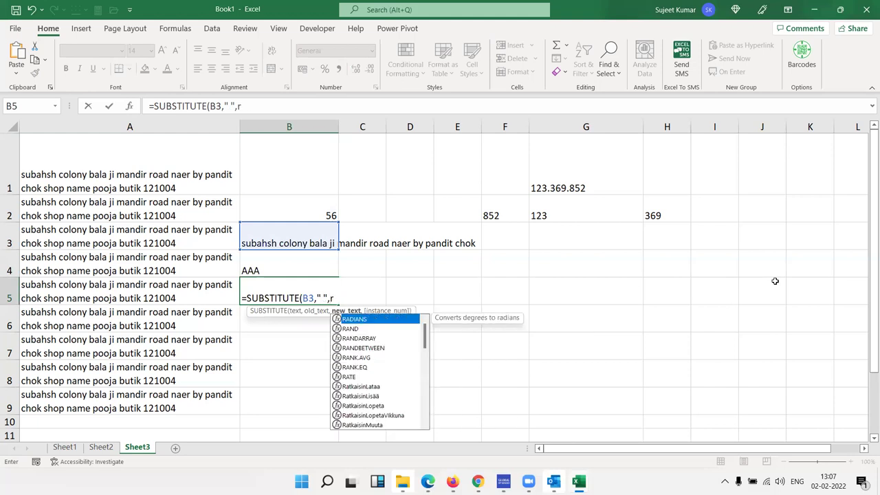
type("ept")
key("Tab")
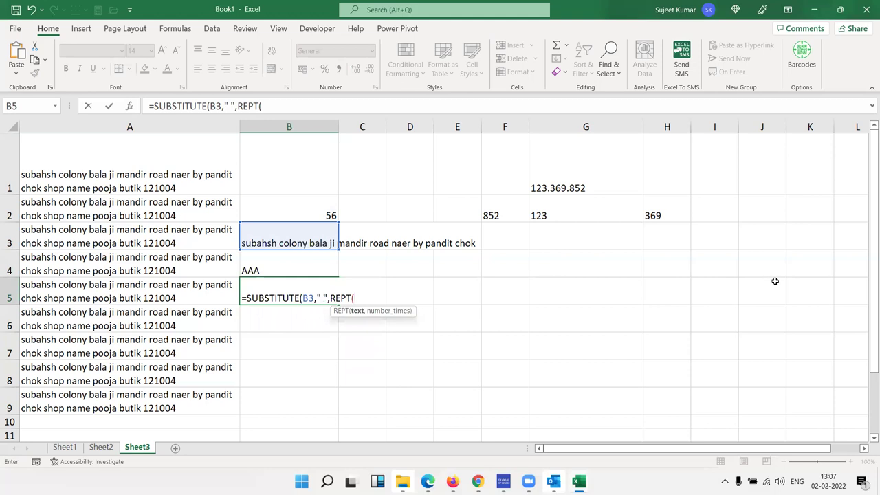
type("\" \",")
type("99)")
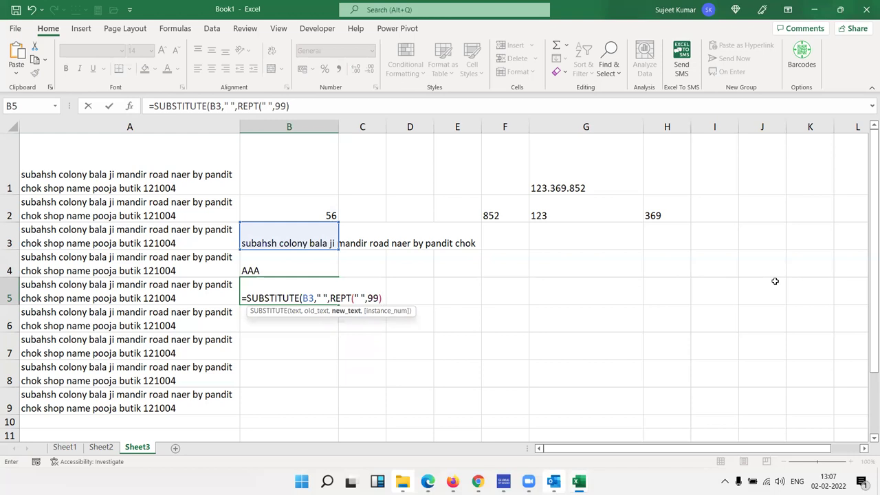
key("Return")
key("Return")
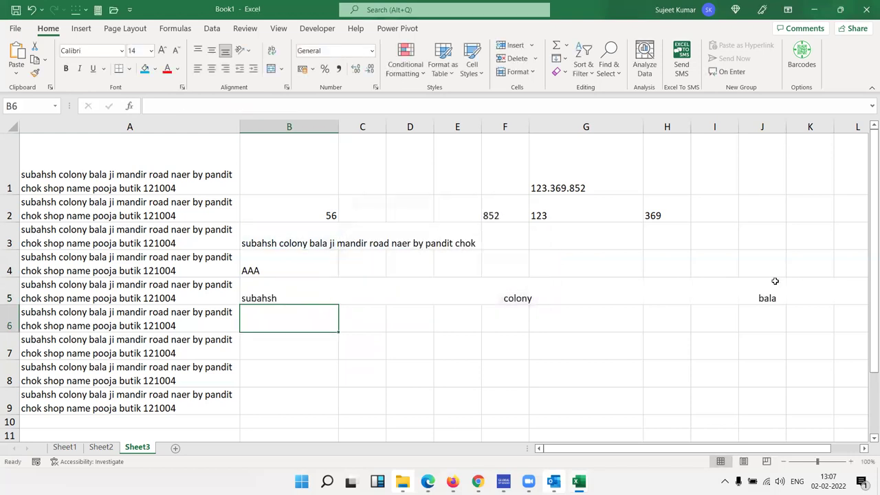
Step: Inspect row 5 to see the address words spread apart by the wide gaps
key("Up")
key("Right")
key("Right")
key("Right")
key("Right")
key("Right")
key("Right")
key("Right")
key("Right")
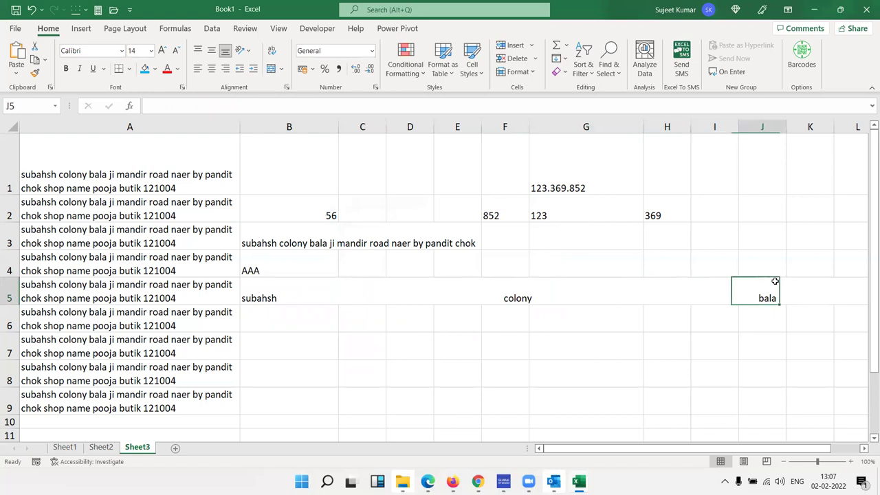
key("Right")
key("Right")
key("Right")
key("Right")
key("Right")
key("Right")
key("Right")
key("Right")
key("Right")
key("Right")
key("Right")
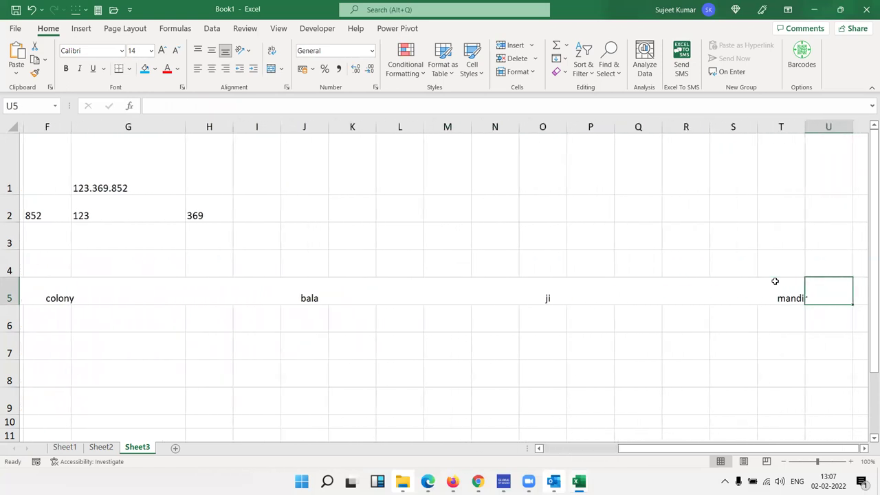
key("Right")
key("Right")
key("Right")
key("Right")
key("Right")
key("Right")
key("Right")
key("Right")
key("Right")
key("Right")
key("Right")
key("Right")
key("Right")
key("Right")
key("Right")
key("Right")
key("Right")
key("Right")
key("Right")
key("Right")
key("Right")
key("Right")
key("Right")
key("Right")
key("Right")
key("Left")
key("Left")
key("Left")
key("Left")
key("Left")
key("Left")
key("Left")
key("Left")
key("Left")
key("Left")
key("Left")
key("Left")
key("Right")
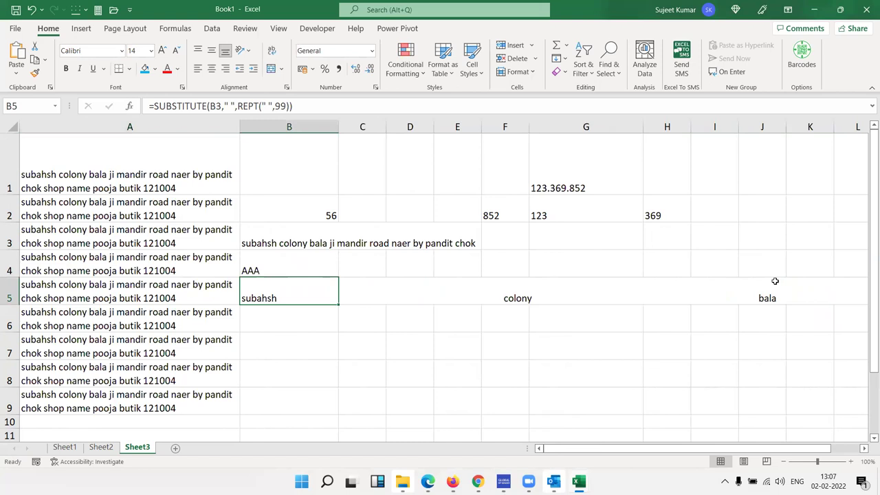
key("Down")
Step: Enter =RIGHT(B5,99) in B6 and check its result along row 6
type("=")
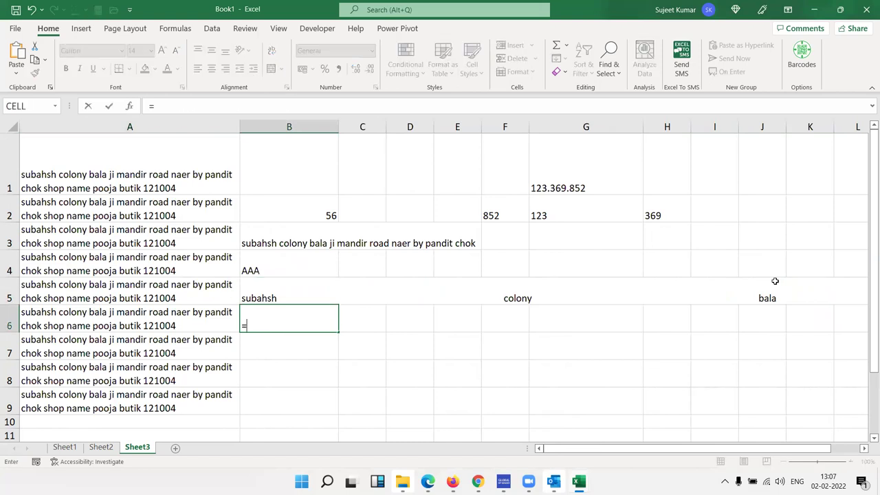
type("ri")
key("Tab")
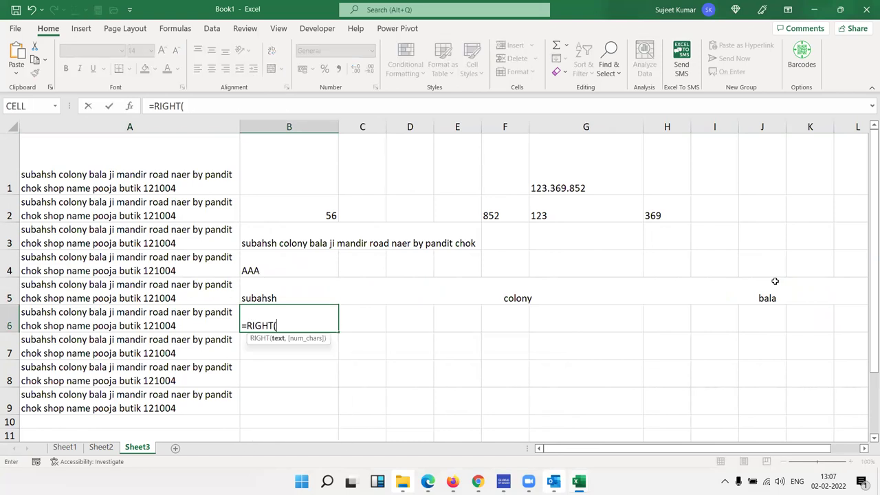
key("Up")
type(",")
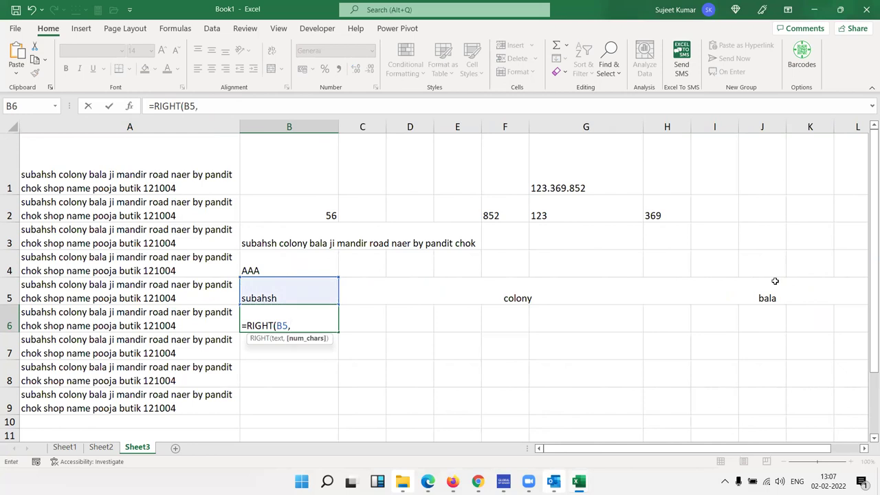
type("99")
key("Return")
key("Up")
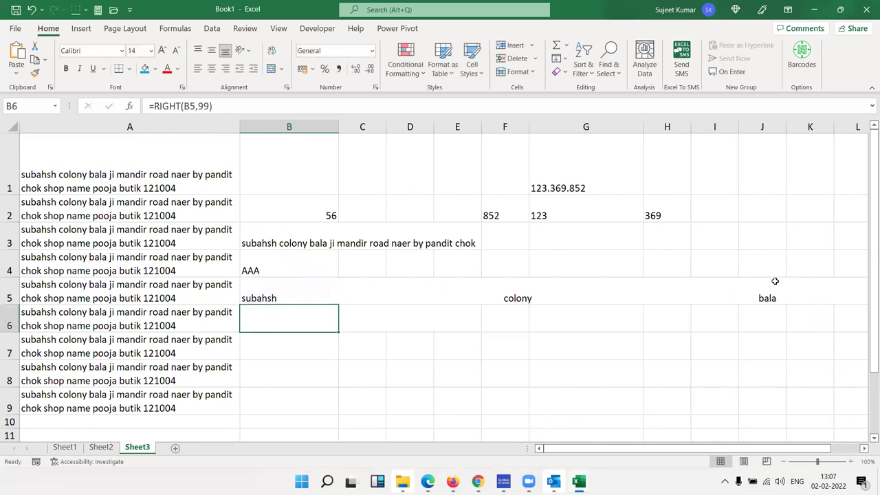
key("Right")
key("Right")
key("Right")
key("Right")
key("Right")
key("Right")
key("Right")
key("Right")
key("Right")
key("Right")
key("Right")
key("Right")
key("Right")
key("Right")
key("Right")
key("Right")
key("Right")
key("Right")
key("Right")
key("Right")
key("Right")
key("Right")
key("Right")
key("Right")
key("Right")
key("Right")
key("Right")
key("Right")
key("Right")
key("Right")
key("Right")
key("Right")
key("Right")
key("Right")
key("Right")
key("Right")
key("Right")
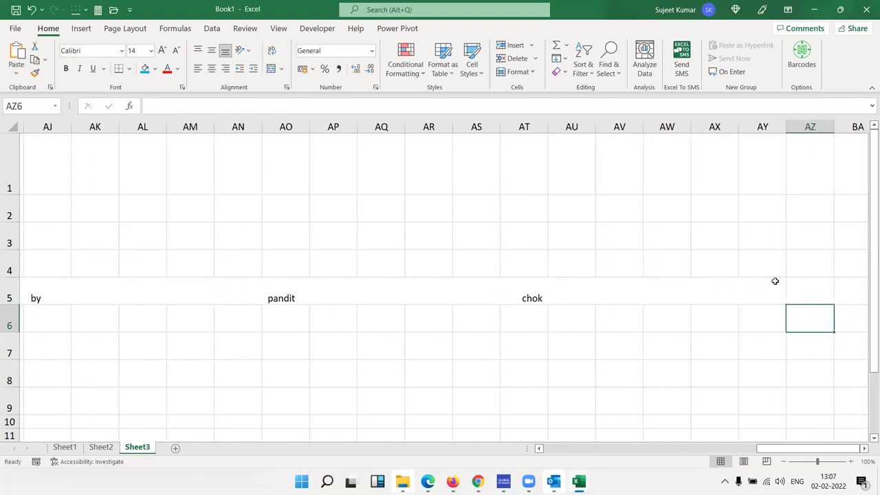
key("Right")
key("Left")
key("Left")
key("Left")
key("Left")
key("Left")
key("Left")
key("Left")
key("Left")
key("Left")
key("Left")
key("Home")
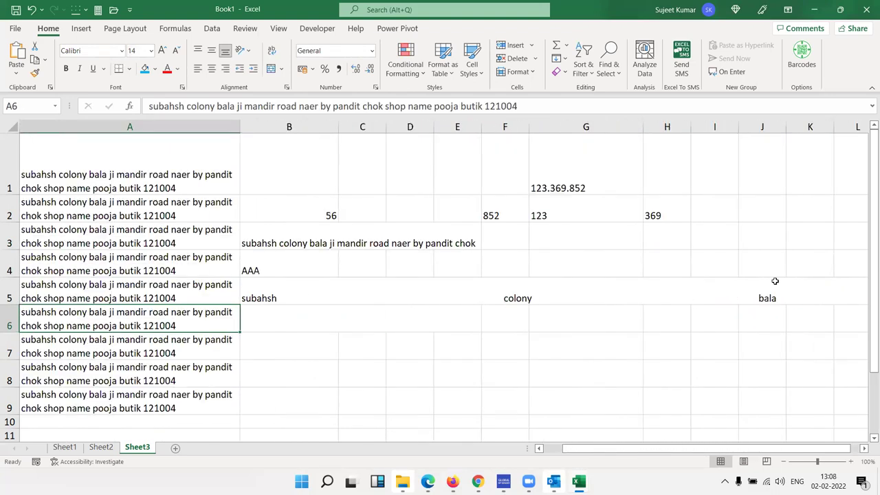
key("Right")
key("Up")
key("Up")
key("Up")
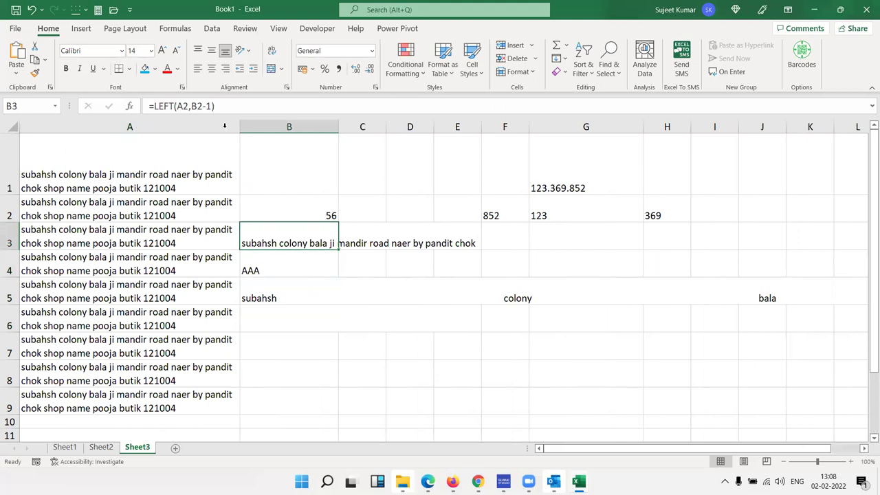
Step: Change B3's formula to =LEFT(A2,B2-2) so it subtracts 2 instead of 1
left_click(208, 105)
key("Delete")
type("2,B2-2)")
key("Return")
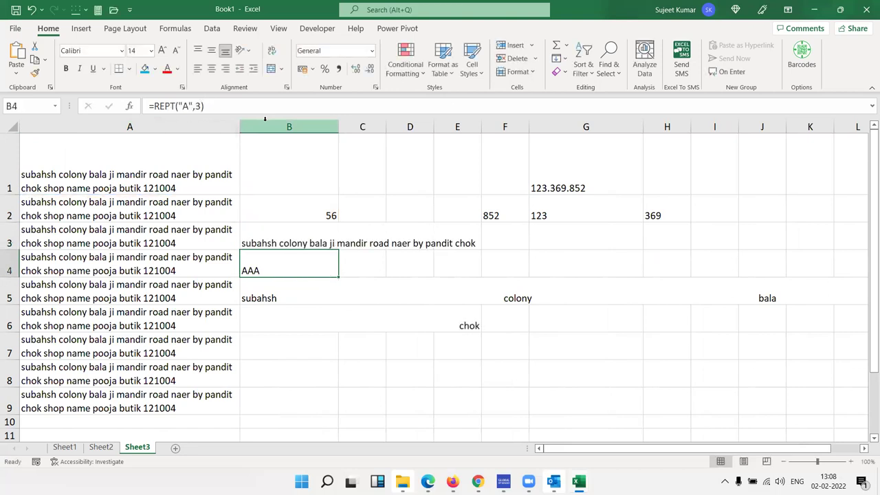
key("Up")
key("Down")
key("Up")
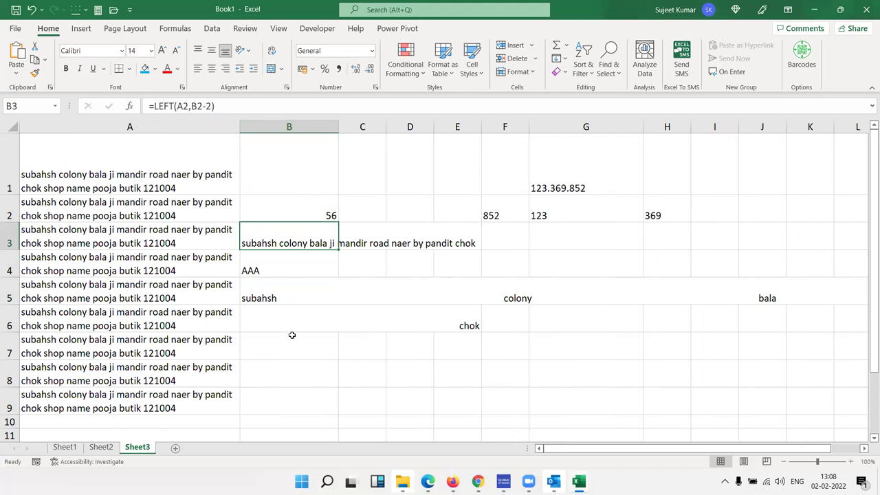
left_click(376, 327)
Step: Wrap B6 as =TRIM(RIGHT(B5,99)), accepting Excel's correction, so it shows chok
left_click(242, 324)
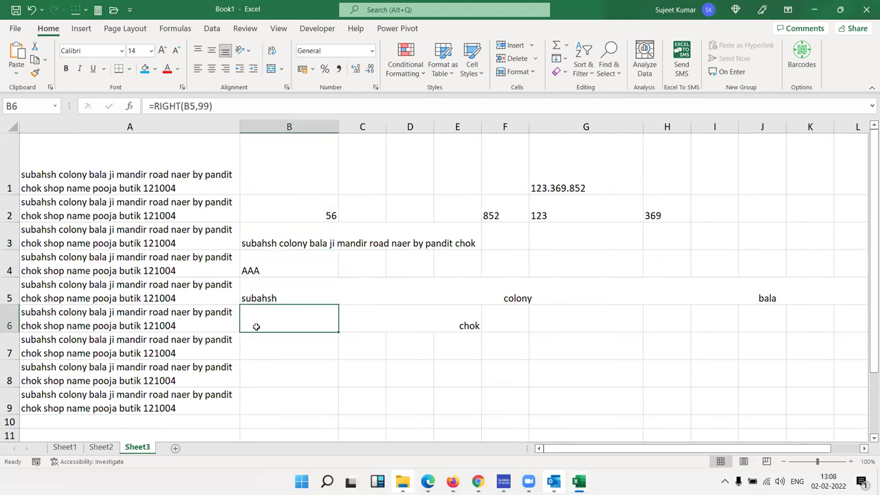
double_click(252, 326)
key("Left")
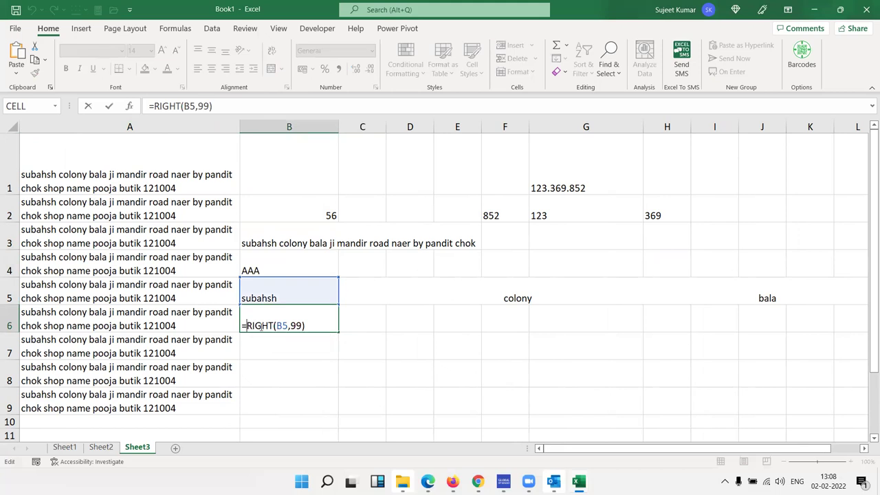
type("TRIM(")
key("Return")
key("Return")
left_click(262, 329)
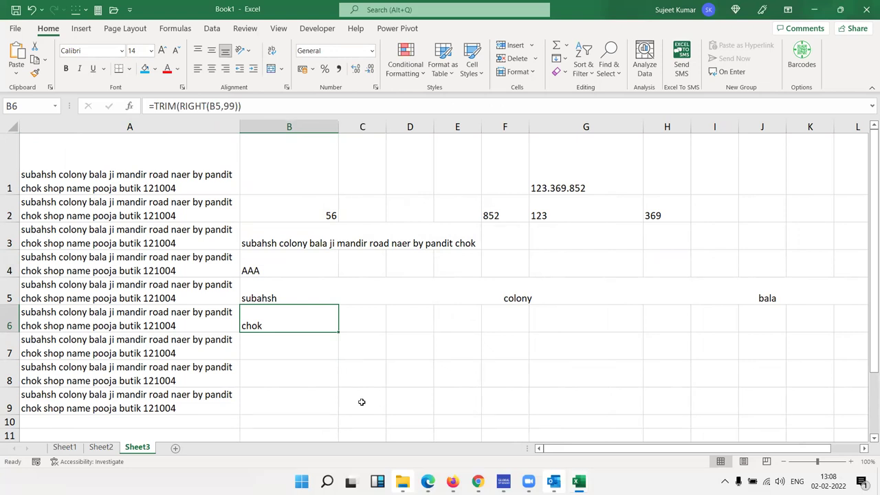
key("Up")
key("Up")
key("Up")
key("Up")
key("Up")
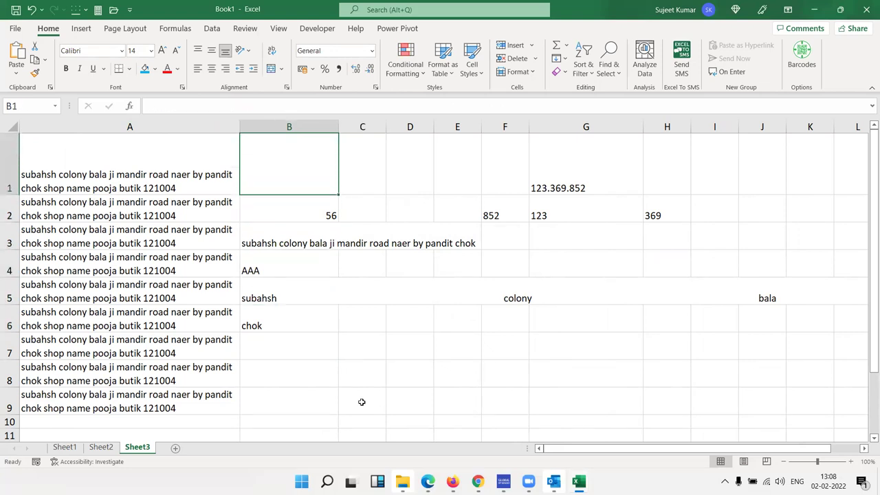
type("=")
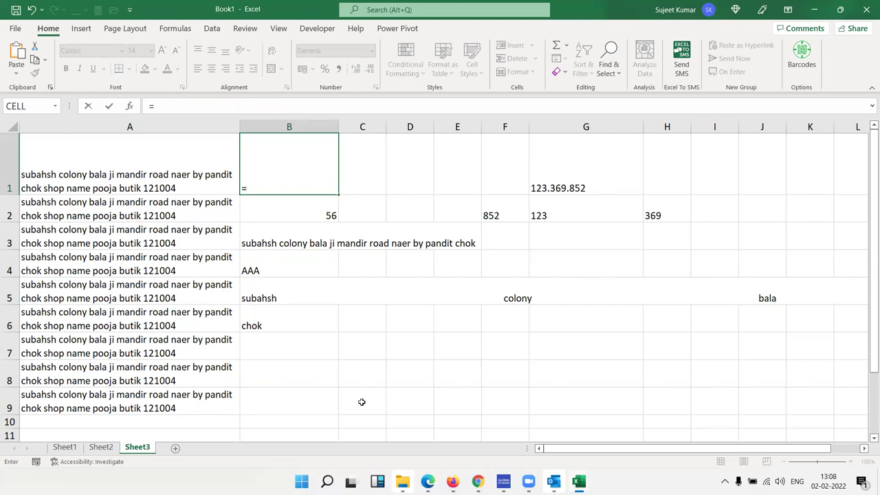
type("tr")
key("Down")
key("Down")
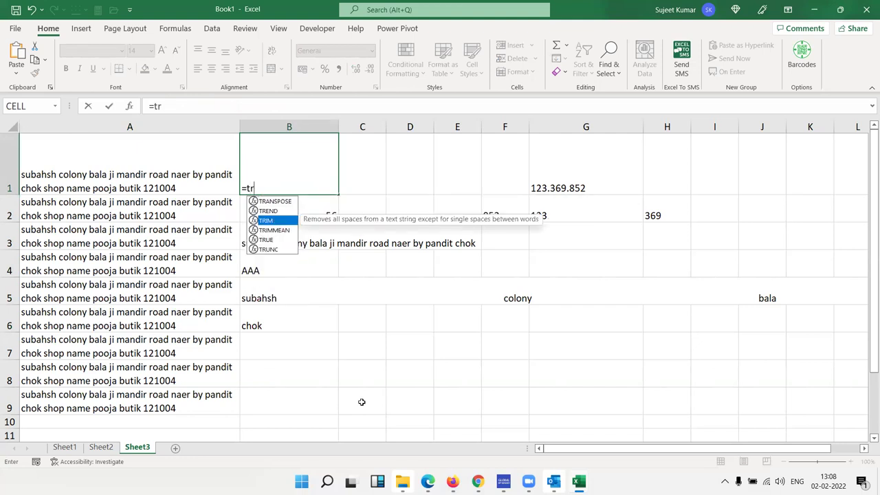
key("Tab")
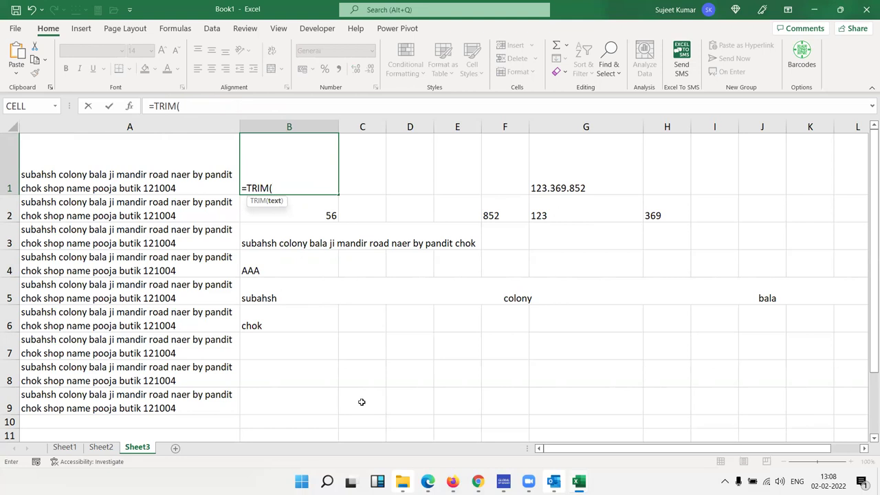
type("ri")
key("Tab")
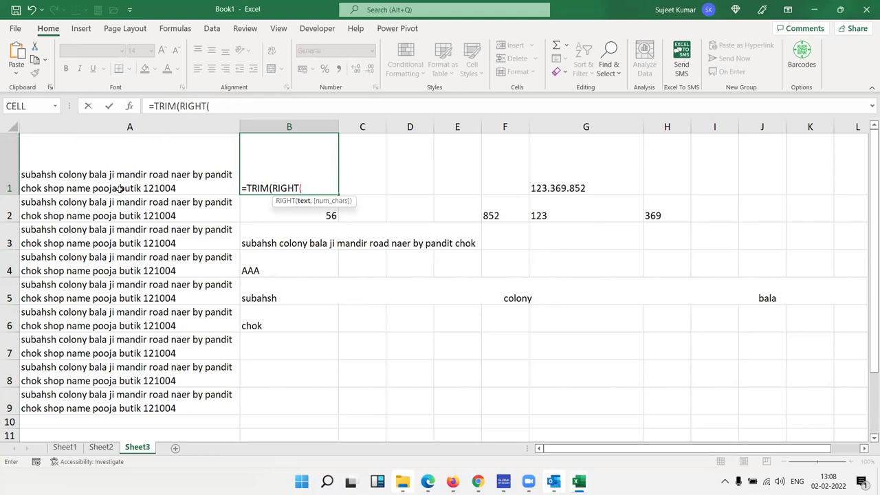
key("Escape")
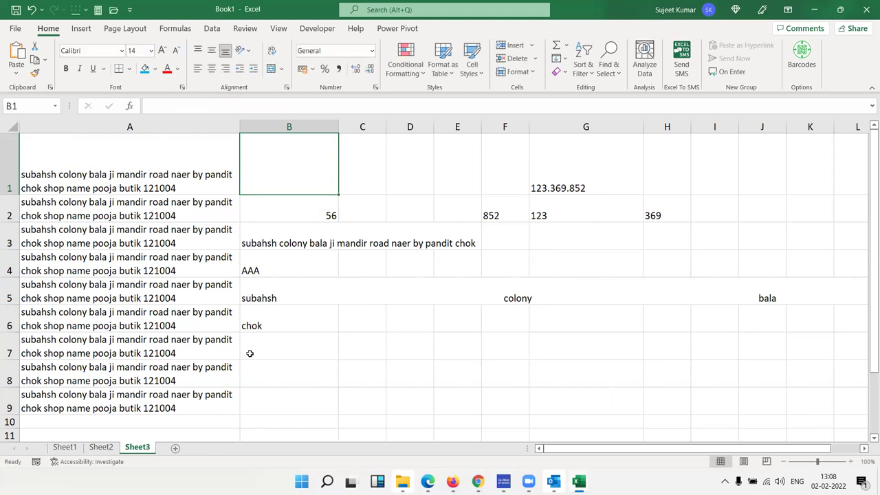
left_click(258, 350)
type("=r")
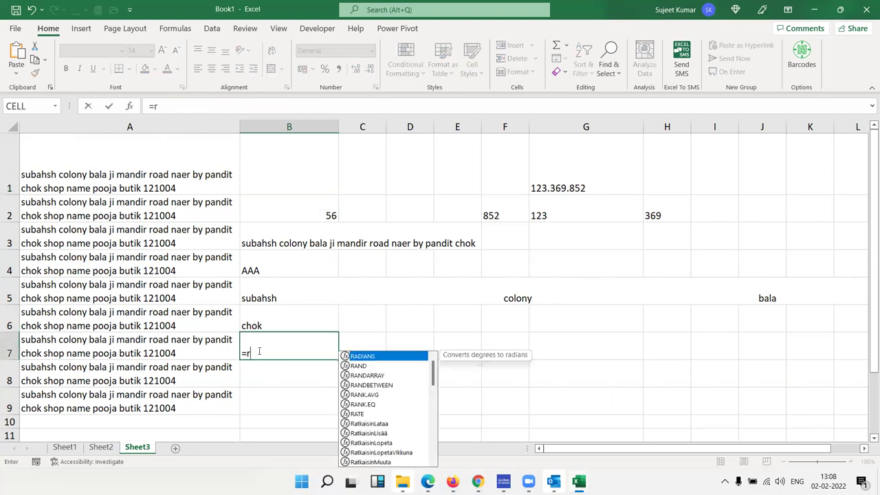
type("f")
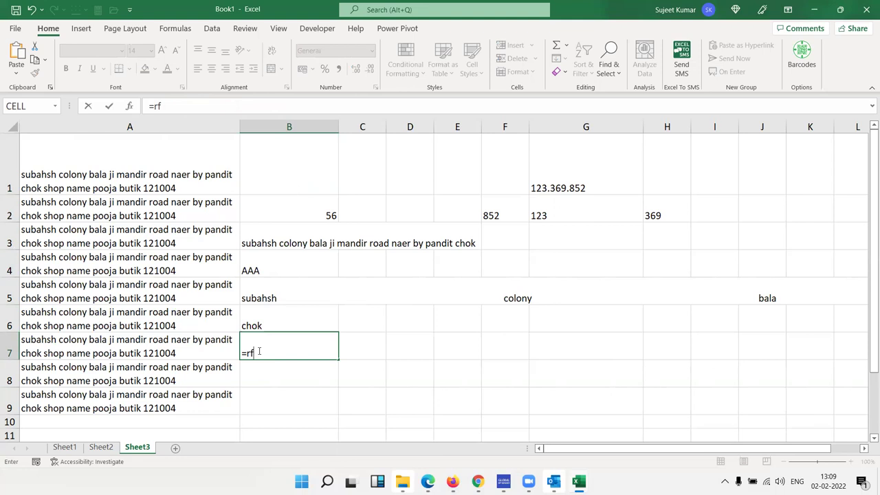
key("BackSpace")
type("e")
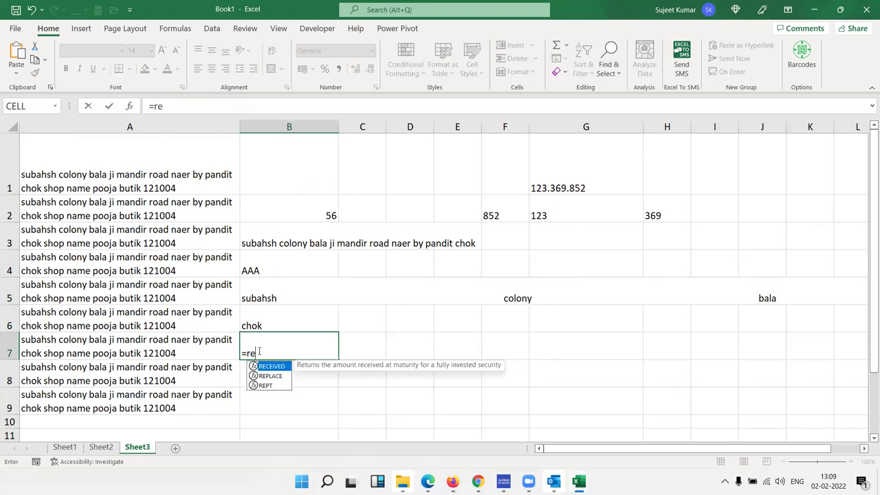
key("BackSpace")
key("BackSpace")
type("fi")
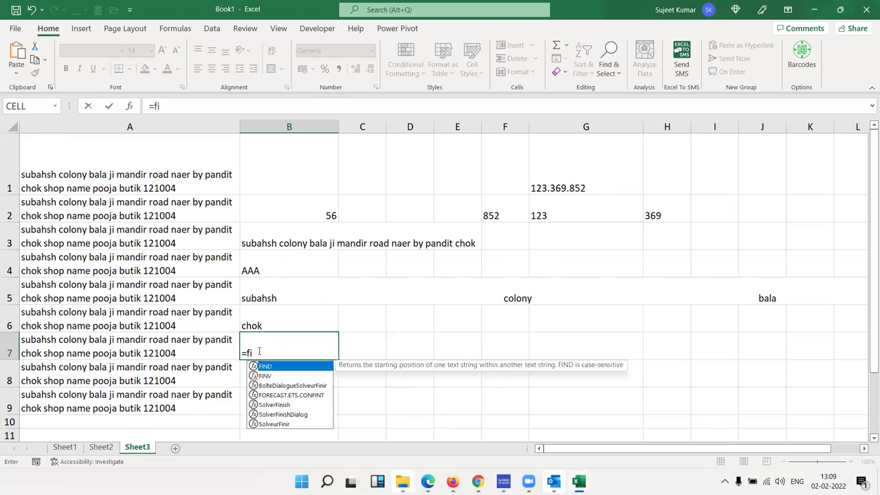
type("nd")
key("BackSpace")
key("BackSpace")
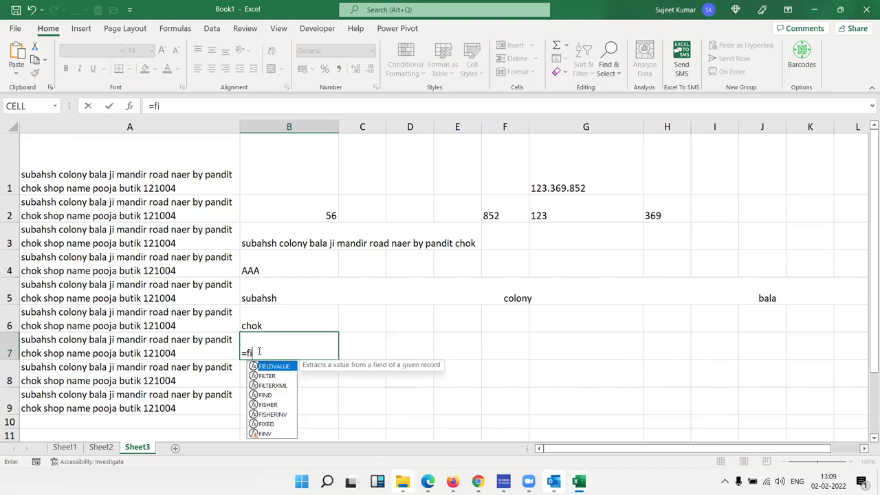
key("BackSpace")
key("BackSpace")
key("BackSpace")
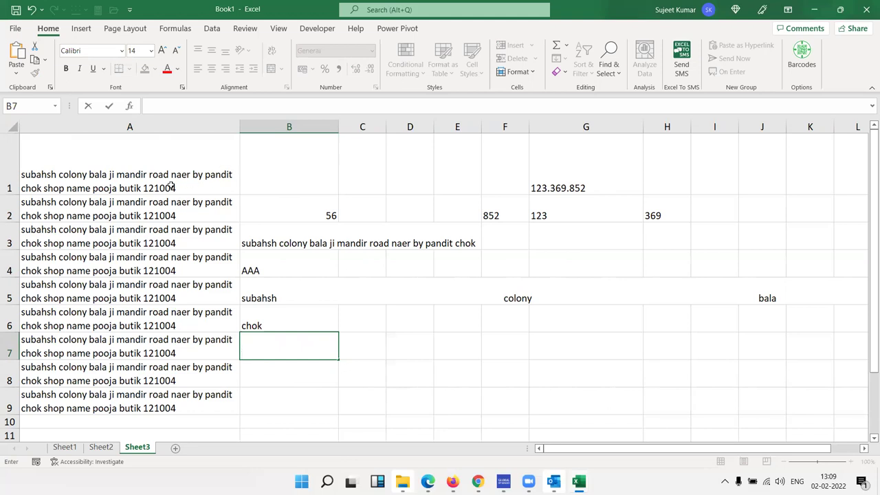
left_click(43, 188)
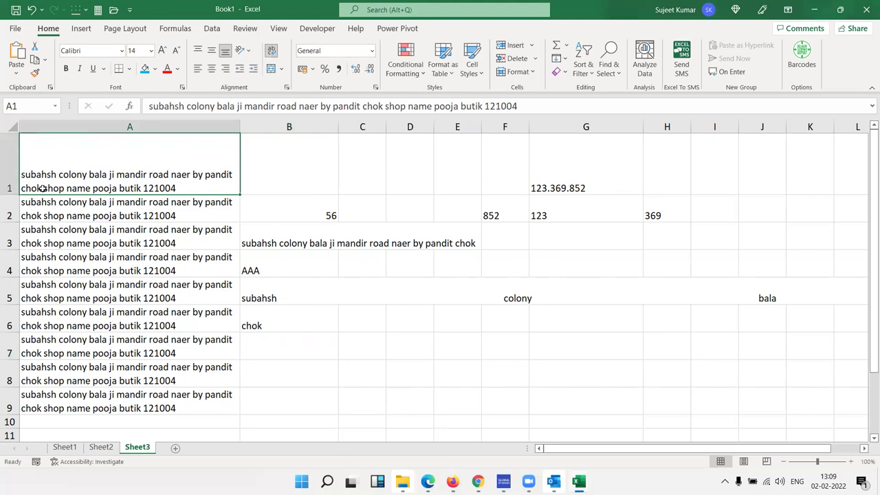
double_click(43, 188)
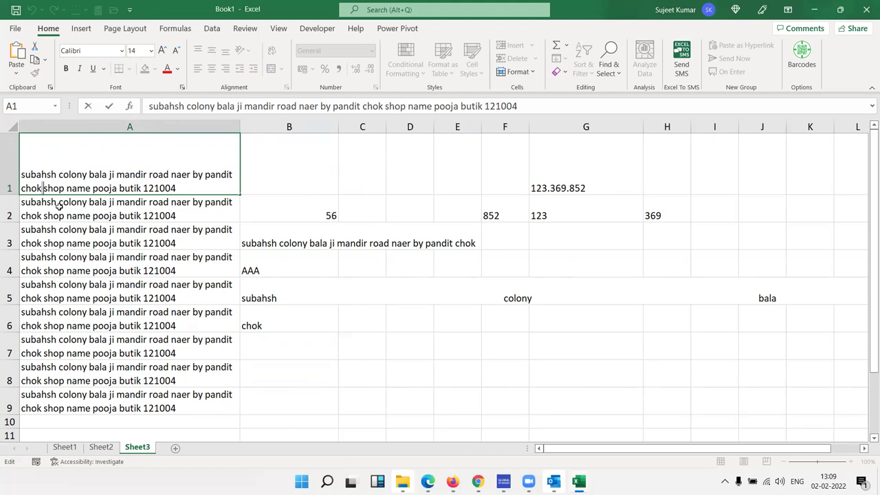
key("shift+Left")
key("shift+Left")
key("shift+Left")
key("shift+Left")
key("Left")
key("Right")
key("Right")
key("Right")
left_click_drag(27, 174, 107, 174)
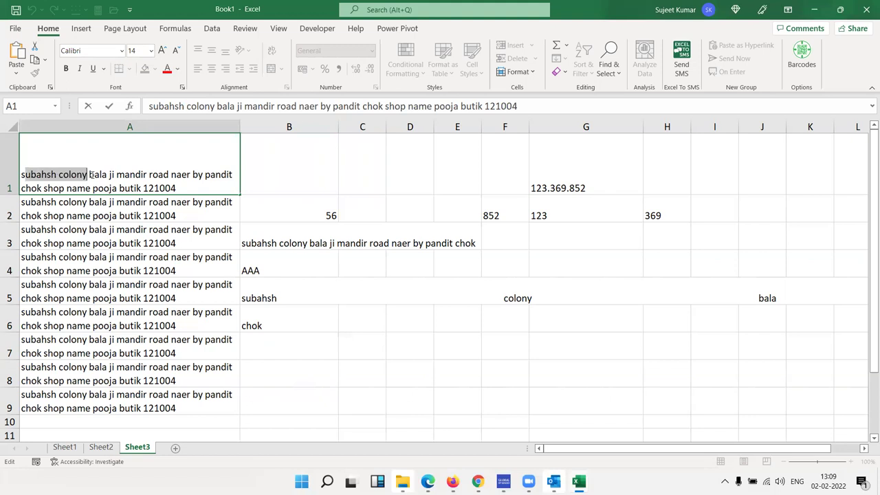
double_click(33, 187)
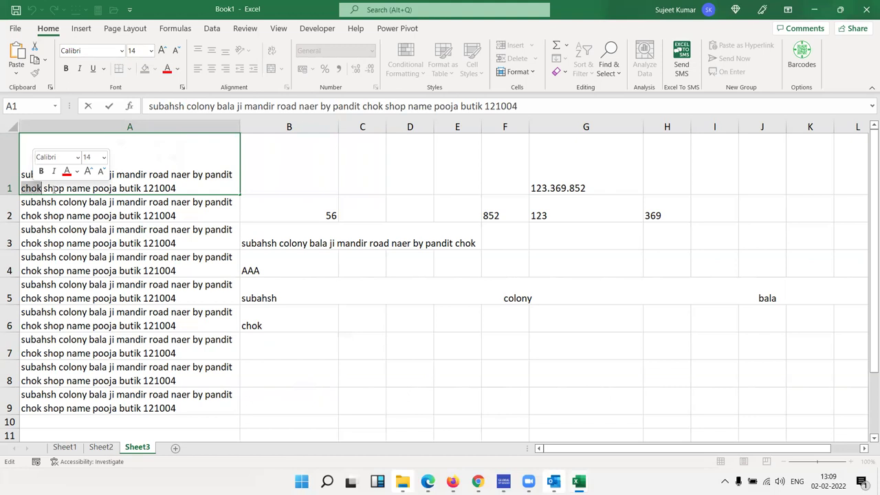
double_click(61, 188)
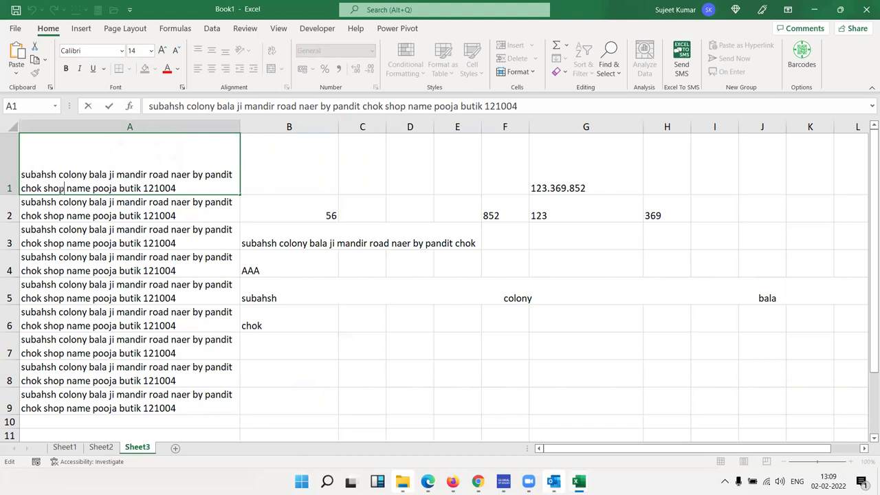
double_click(38, 188)
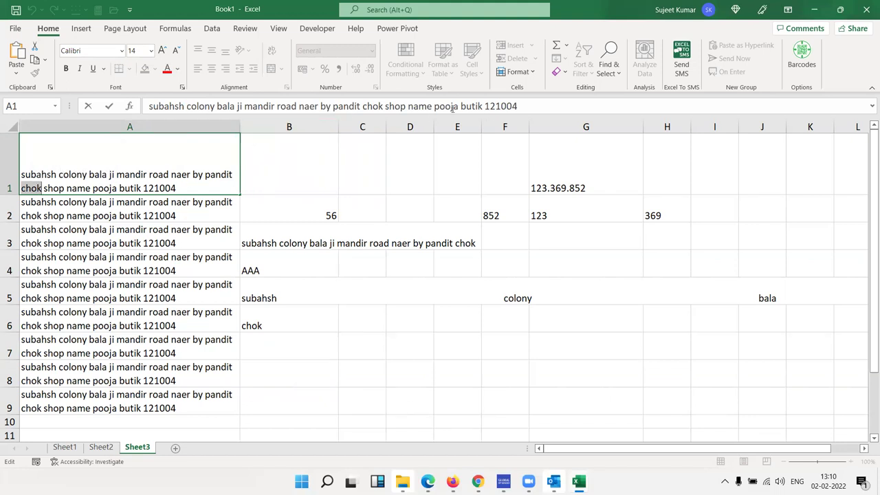
left_click(360, 106)
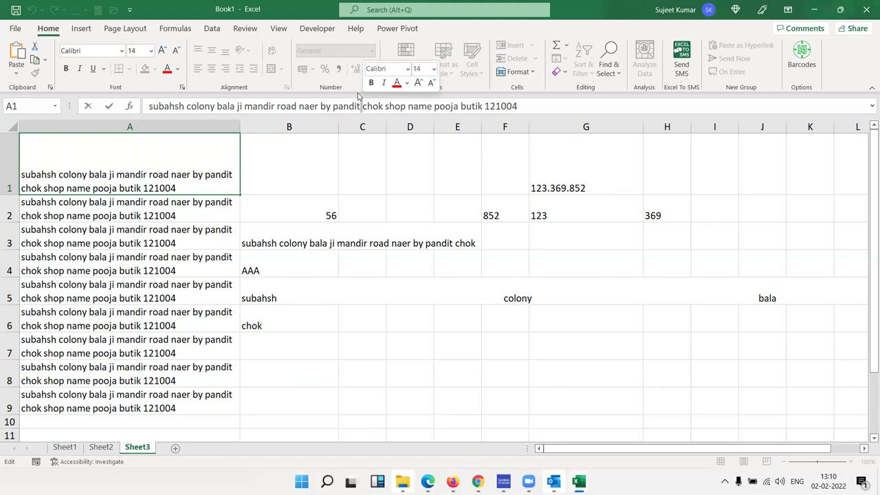
Step: Start a formula in B1 nesting TRIM, RIGHT and SUBSTITUTE
left_click(328, 162)
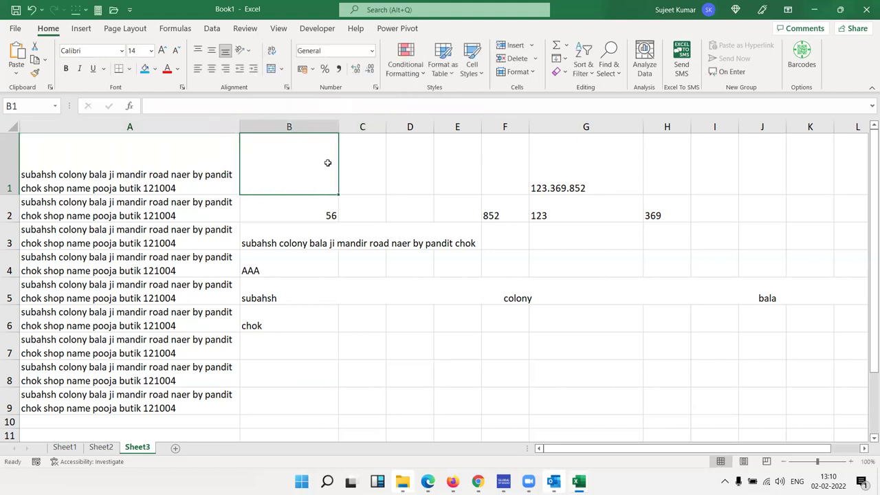
type("=tri")
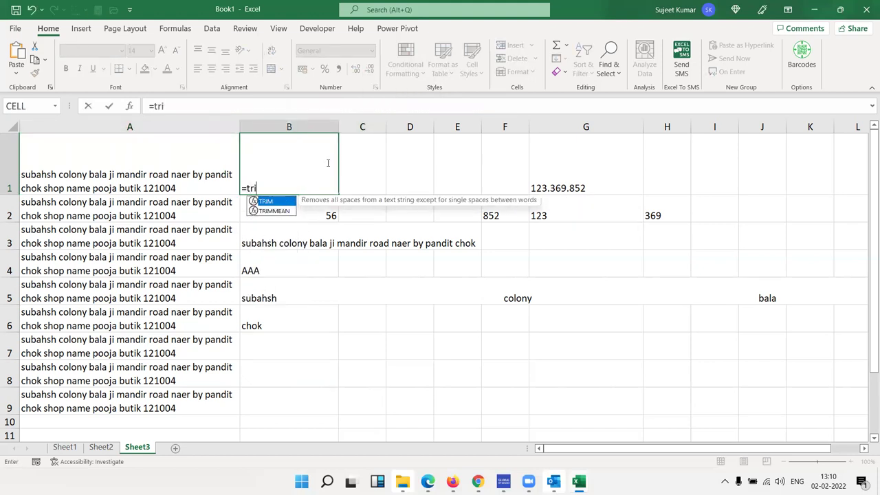
type("m")
key("Tab")
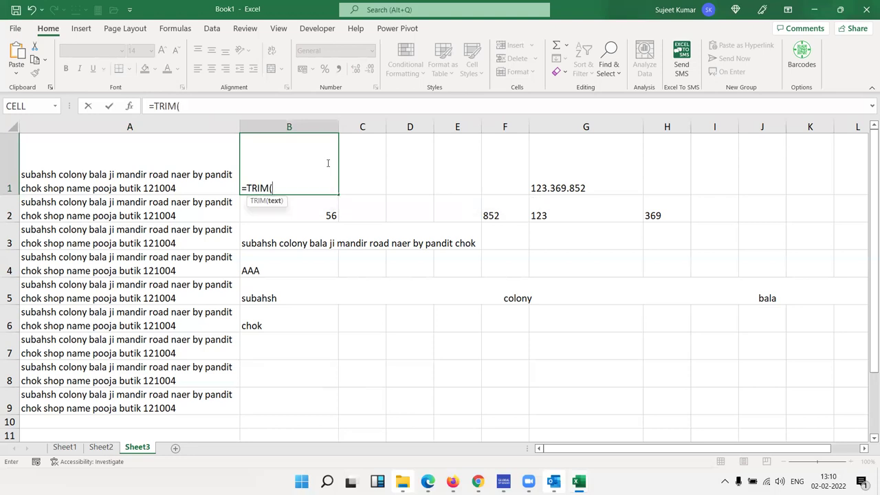
type("ri")
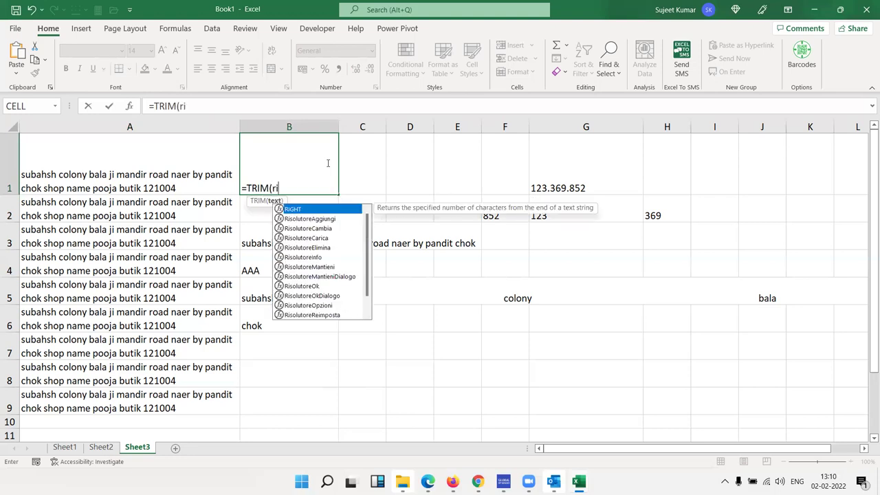
key("Tab")
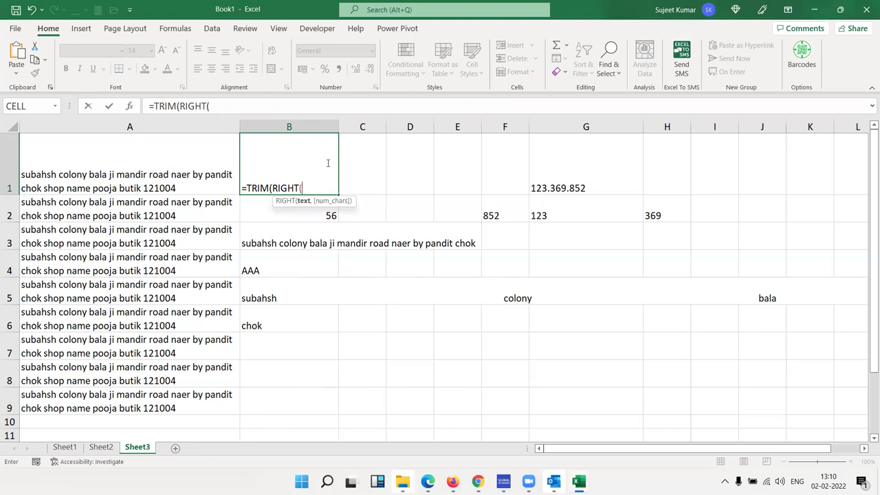
type("sub")
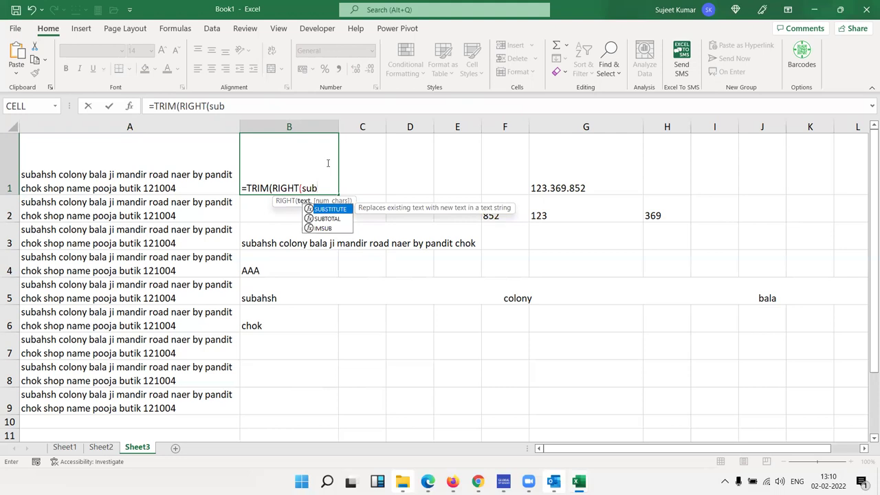
key("Tab")
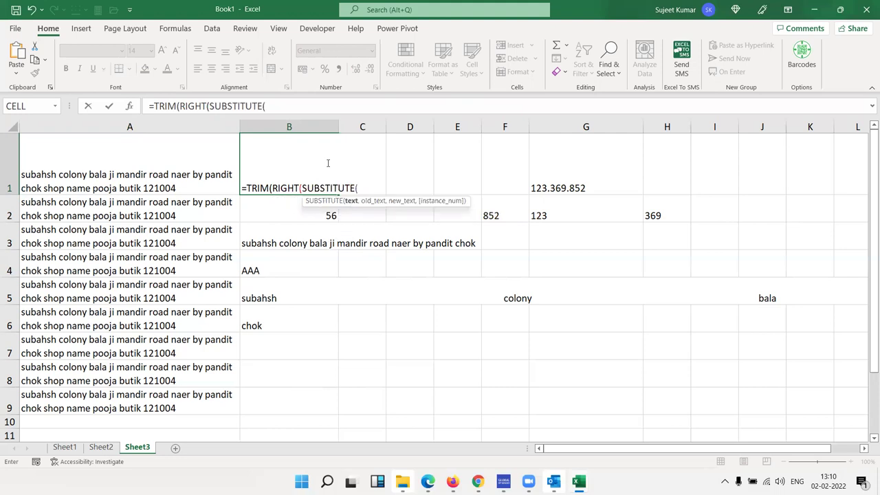
Step: Complete it with A1, " " and REPT(" ",99), accepting the parenthesis correction
left_click(111, 173)
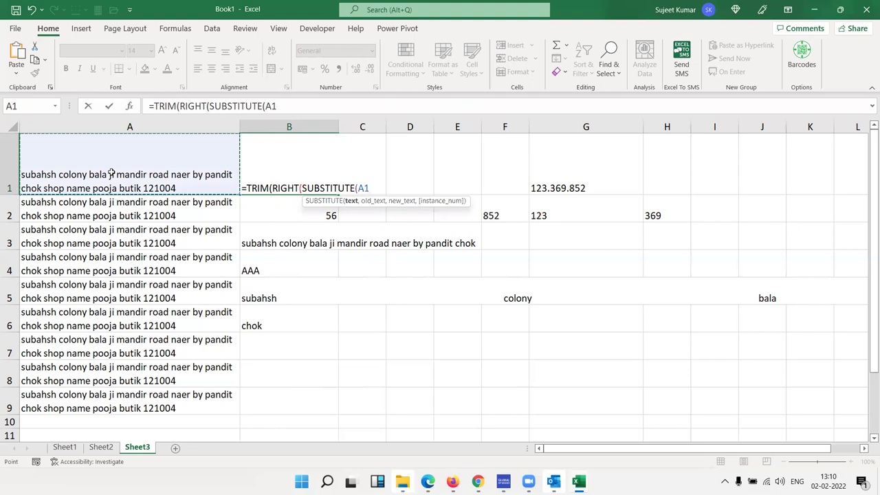
type(",\" \",ref")
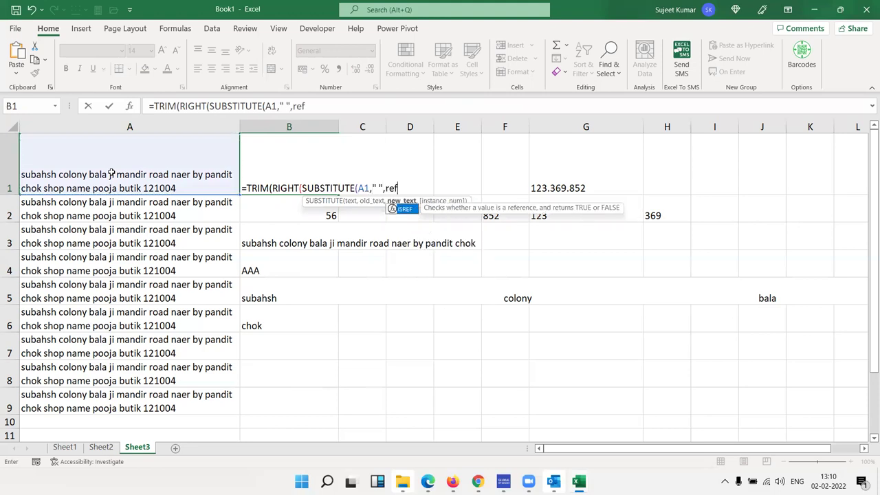
key("BackSpace")
key("BackSpace")
type("ep")
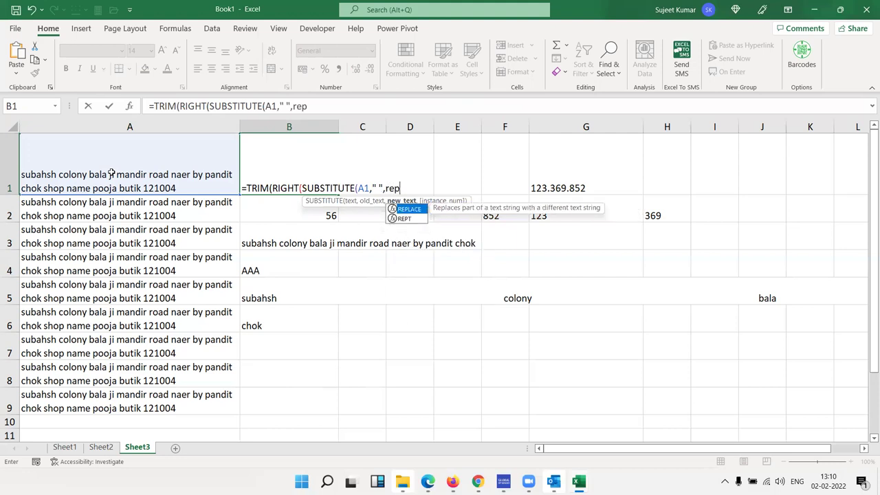
type("t")
key("Tab")
type("\" \",99)")
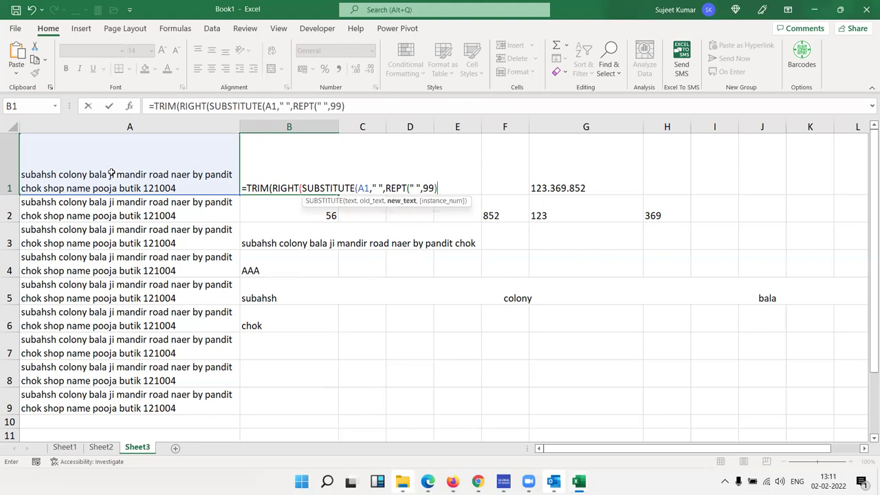
key("Return")
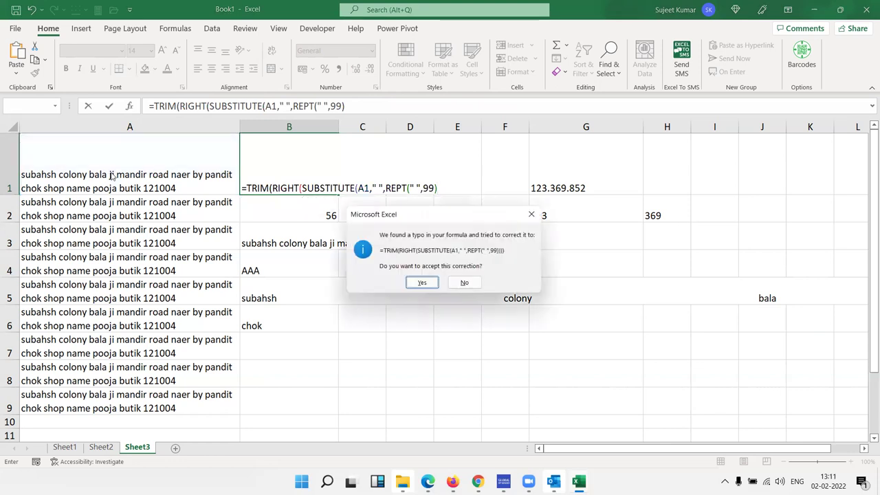
key("Return")
key("Up")
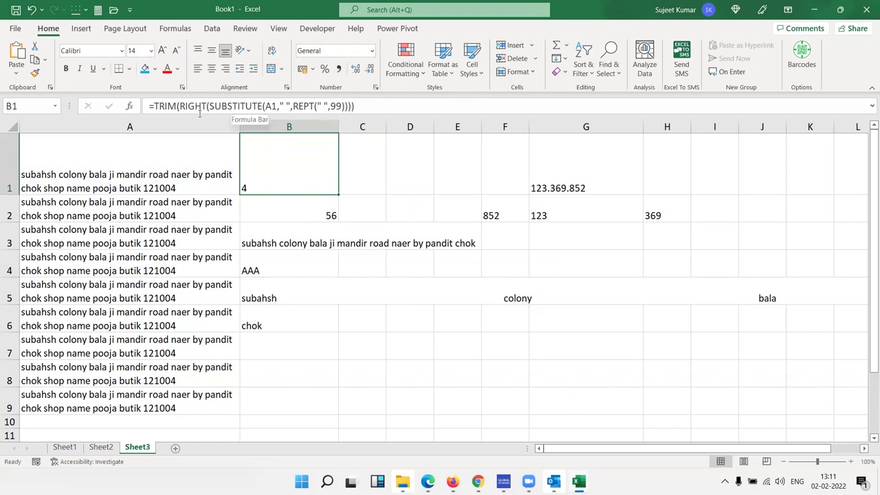
left_click(353, 106)
left_click(348, 106)
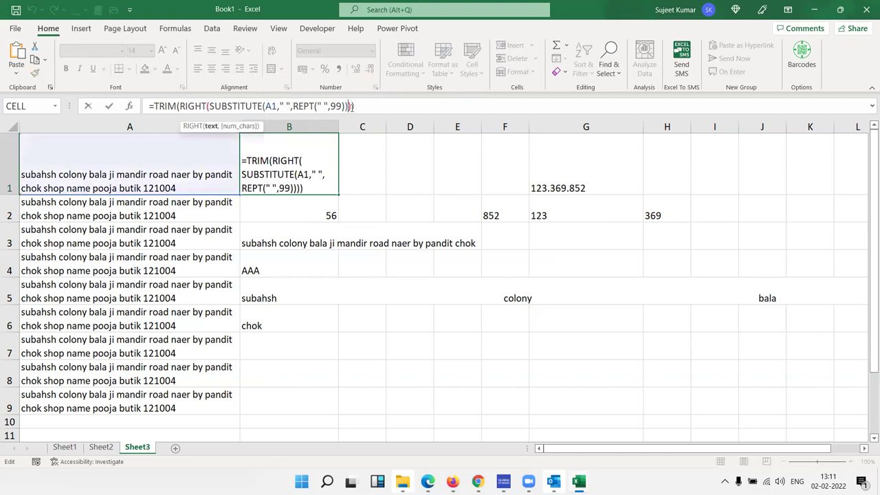
type(",99")
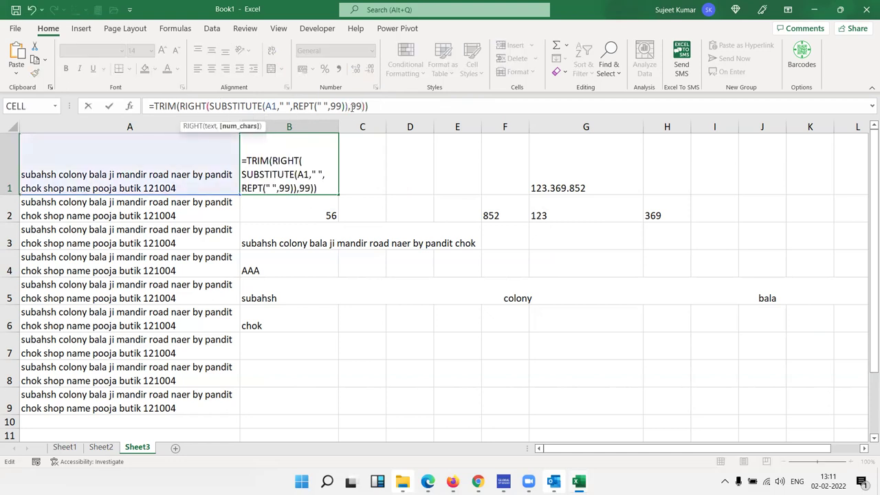
key("Return")
key("Up")
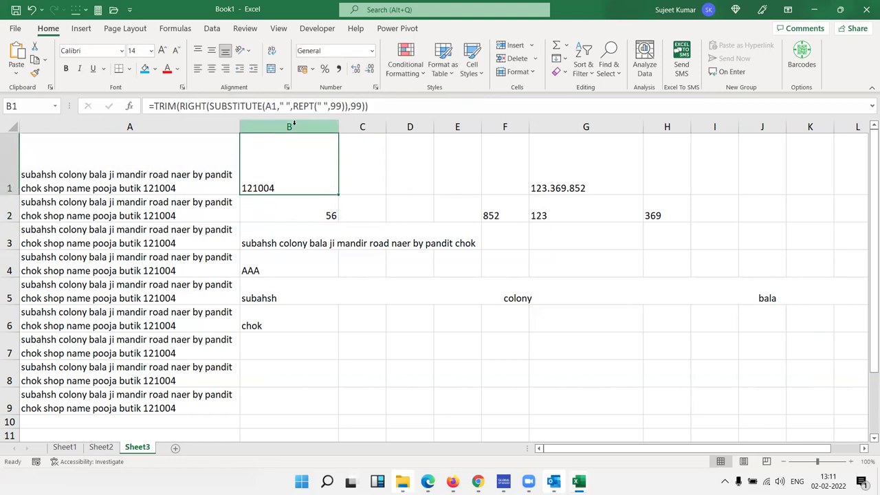
double_click(269, 106)
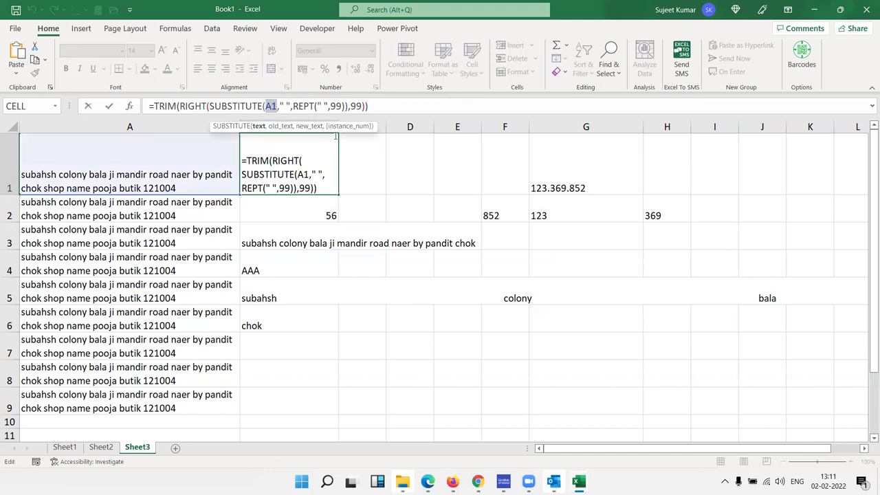
type("lef")
key("Escape")
key("Escape")
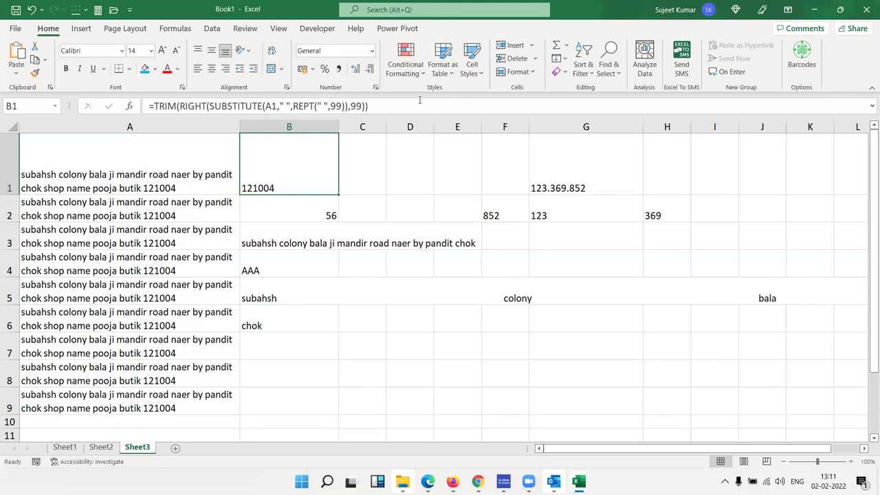
left_click_drag(369, 106, 151, 108)
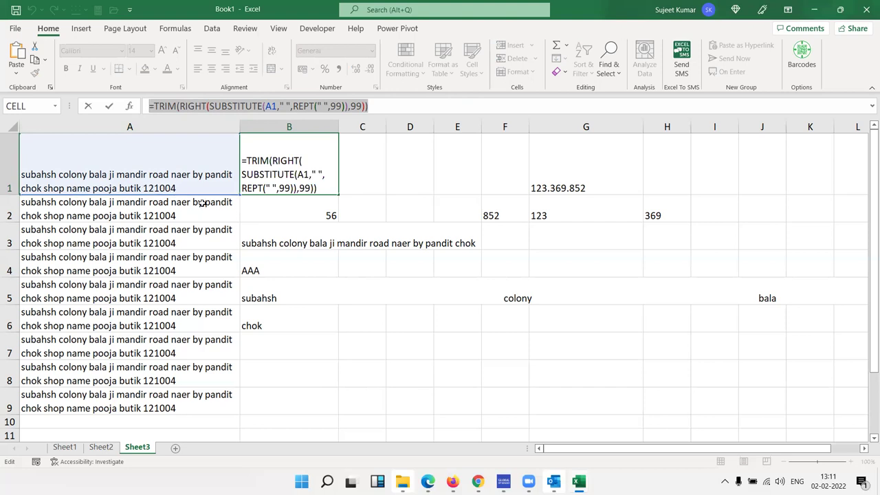
key("ctrl+Return")
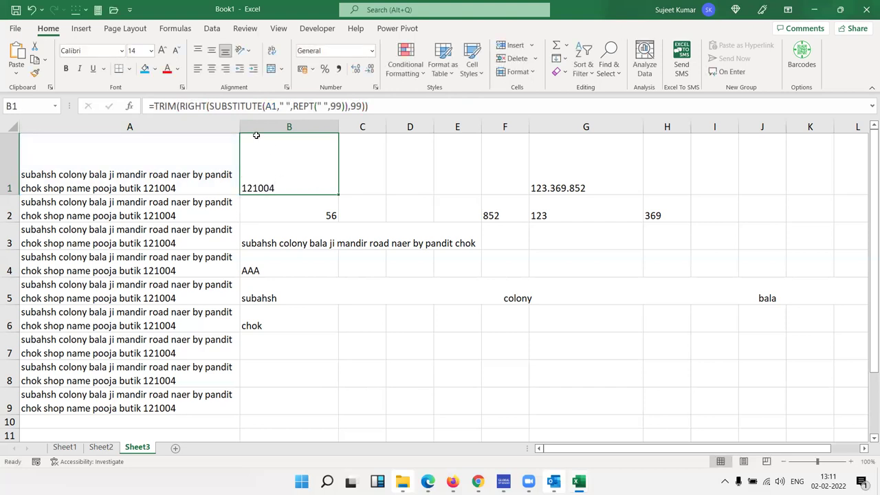
Step: Replace A1 in B1's formula with LEFT(A1,FIND("shop",A1,1)-2)
double_click(269, 107)
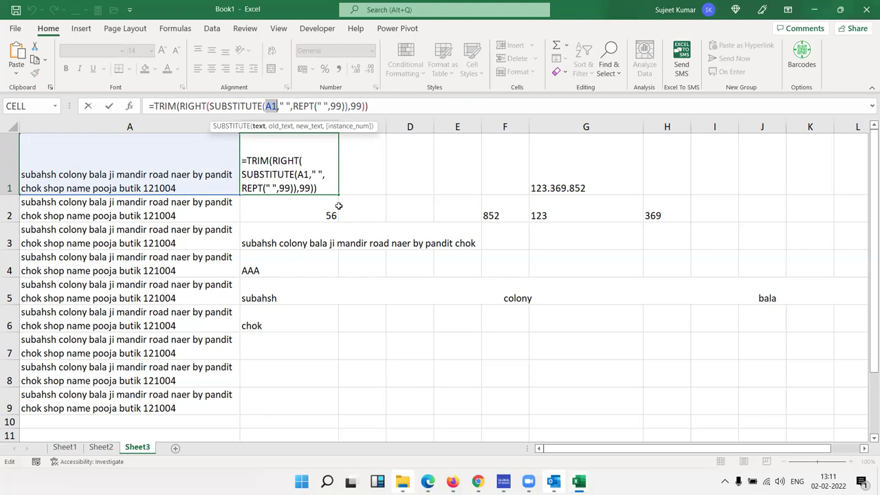
type("lef")
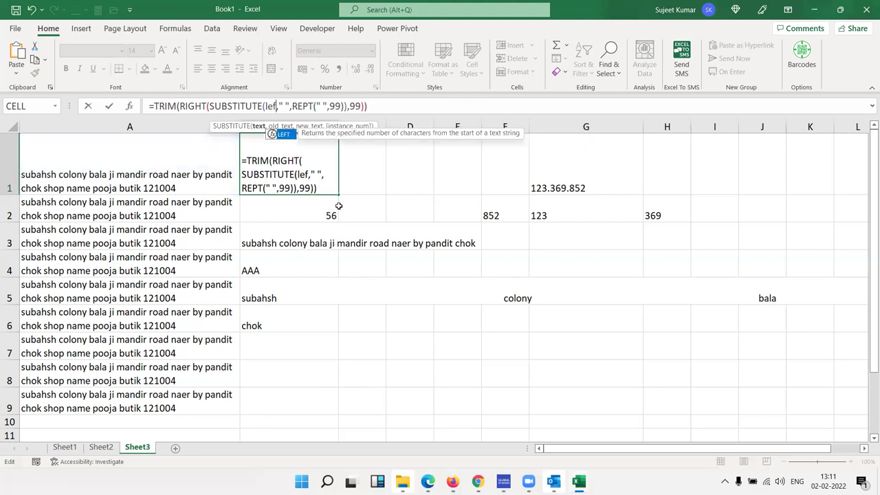
key("Tab")
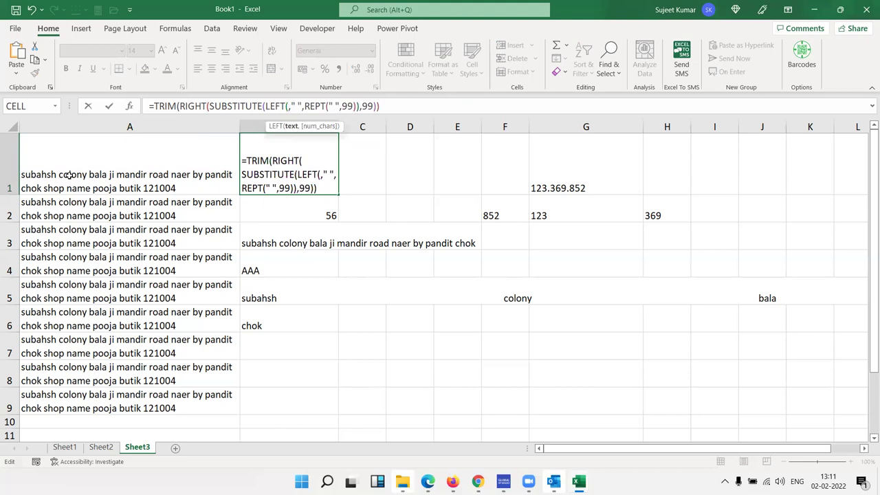
left_click(63, 163)
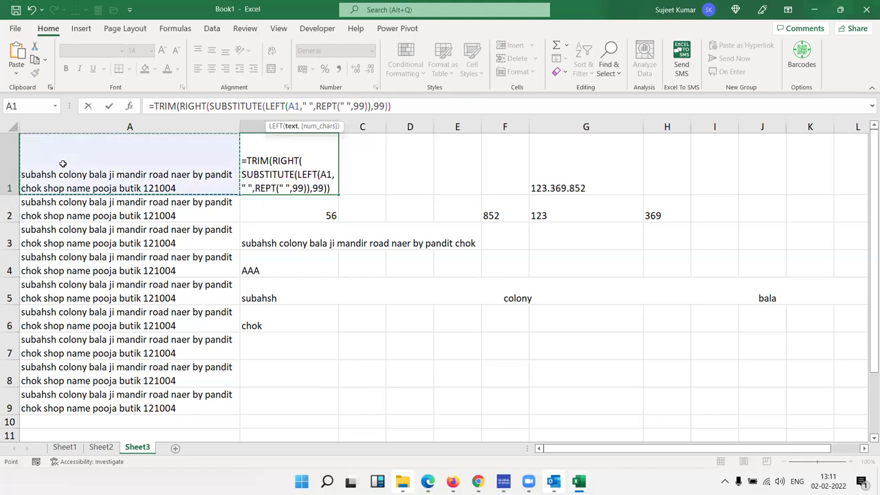
type(",fin,")
key("Tab")
type("\"")
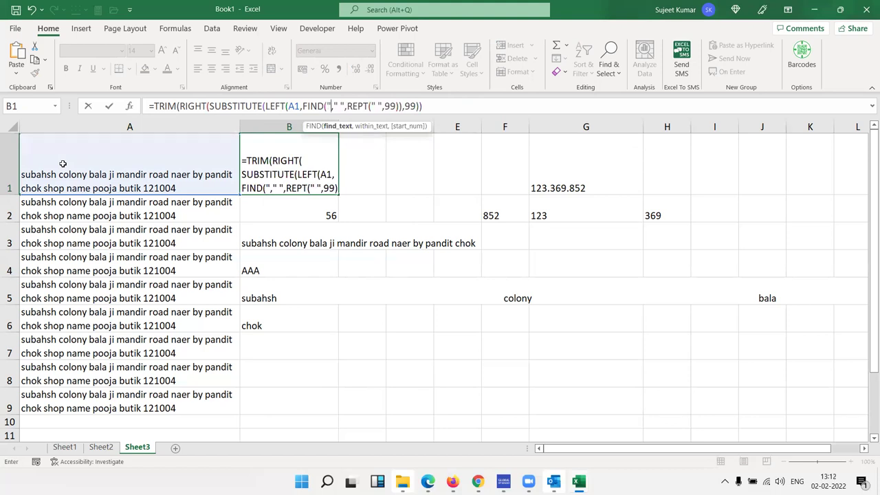
type("shop")
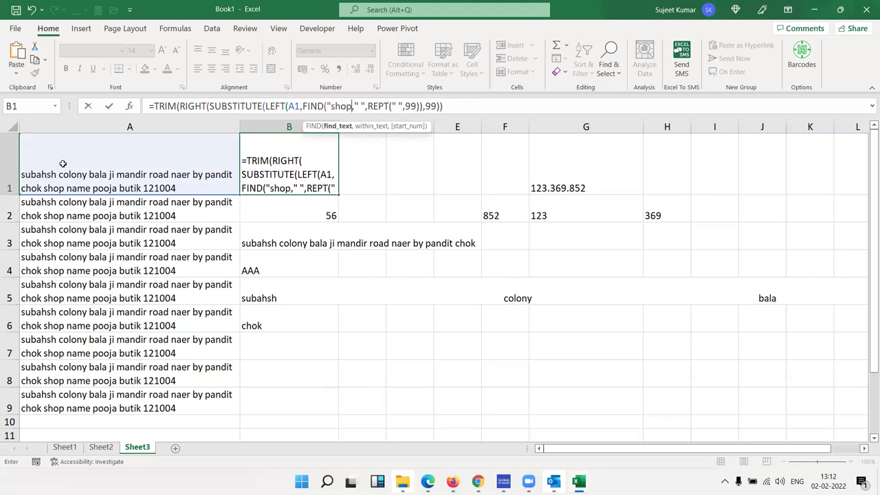
type("\"")
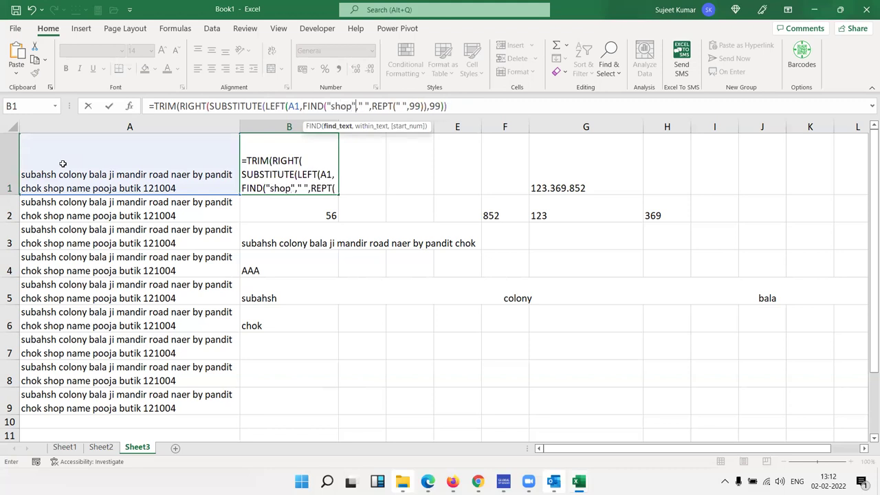
type(",")
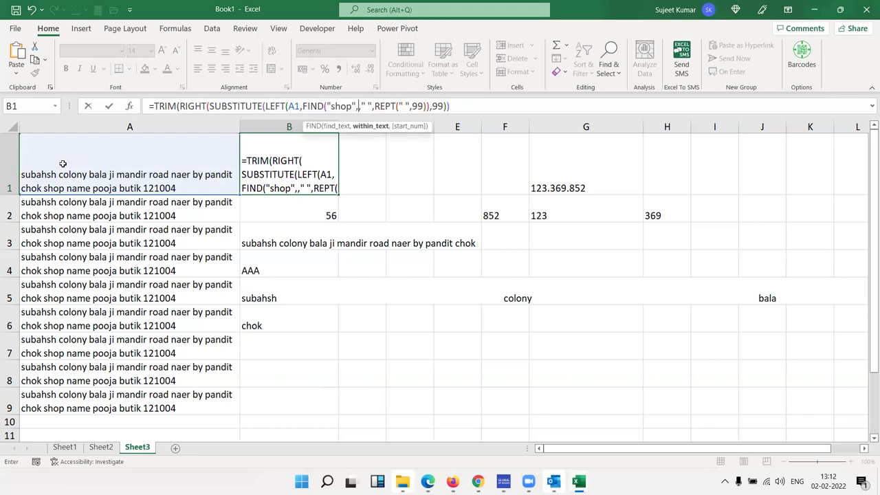
left_click(52, 170)
type(",1)")
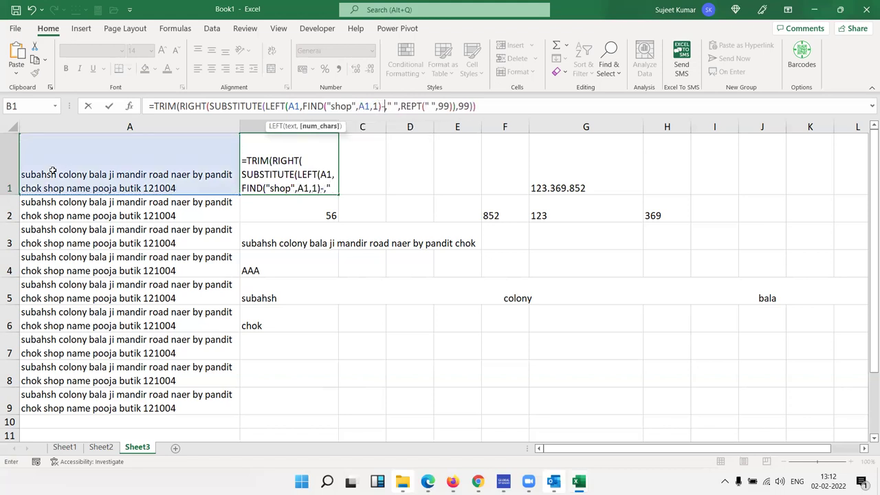
type("-2")
Step: Fix the too-many-arguments error with a closing parenthesis so B1 shows chok
key("Return")
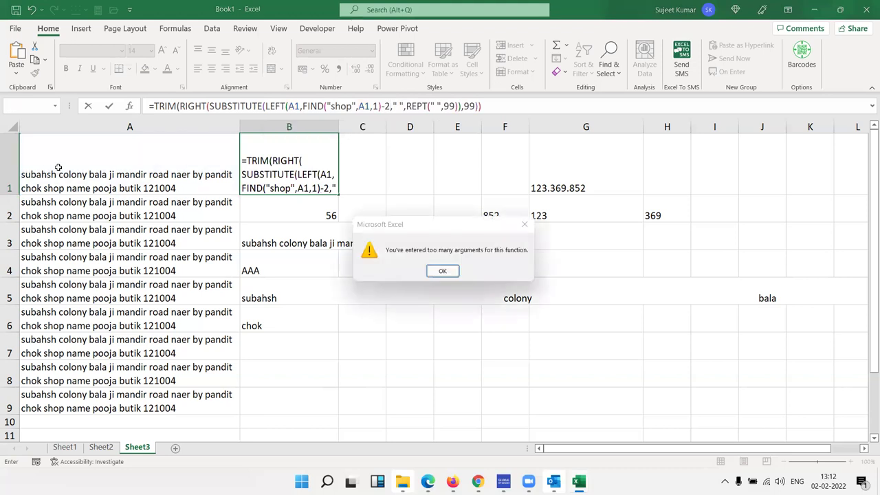
key("Return")
key("Left")
key("Left")
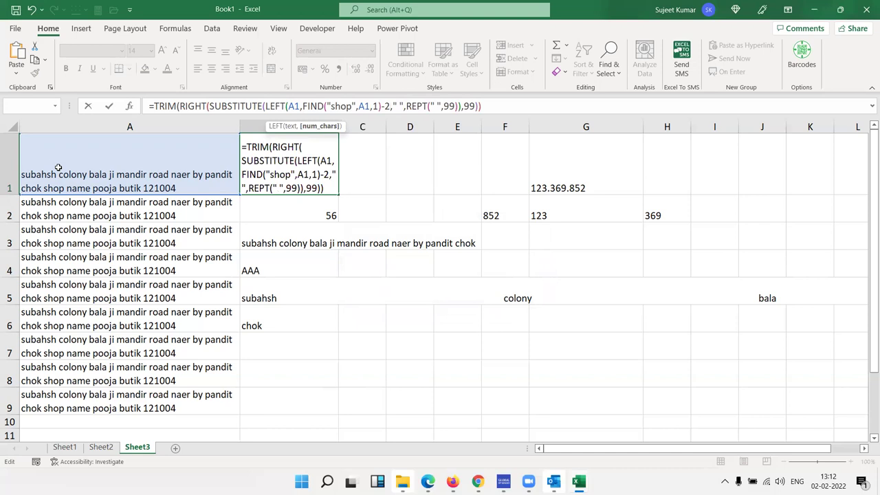
type(")")
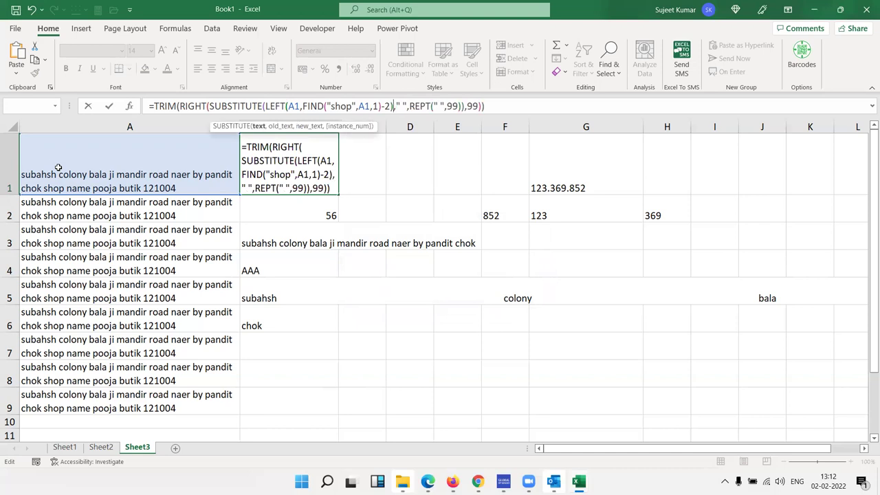
key("Return")
key("Up")
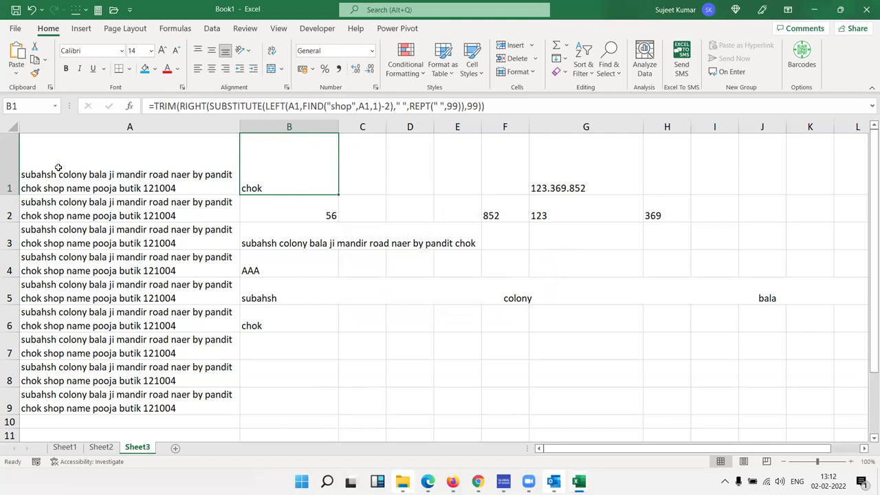
key("Down")
key("Up")
Step: Fill B1's formula down through B9
left_click(333, 204)
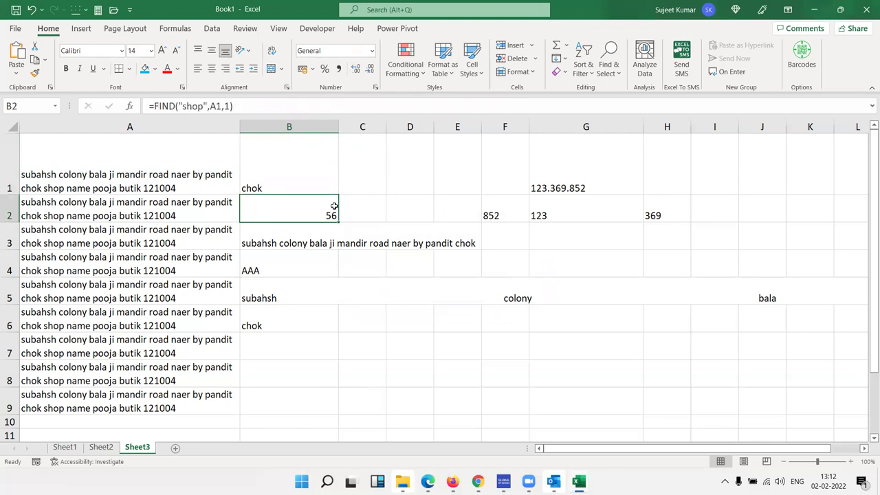
left_click(333, 187)
left_click_drag(332, 197, 323, 411)
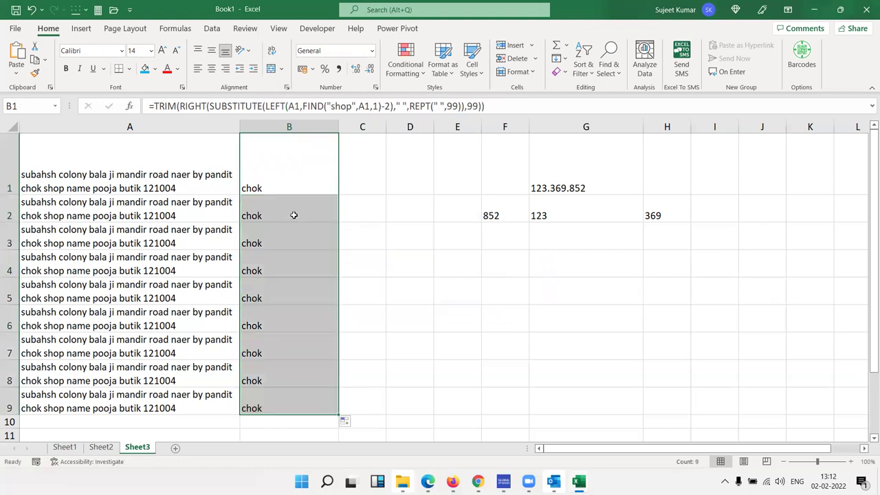
left_click(288, 185)
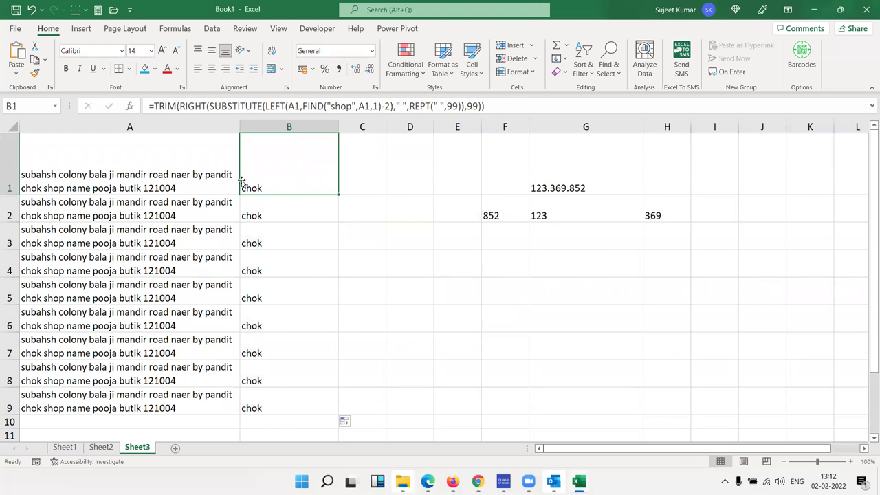
Step: Check the copied formulas down column B and select the results B1:B9
left_click(221, 177)
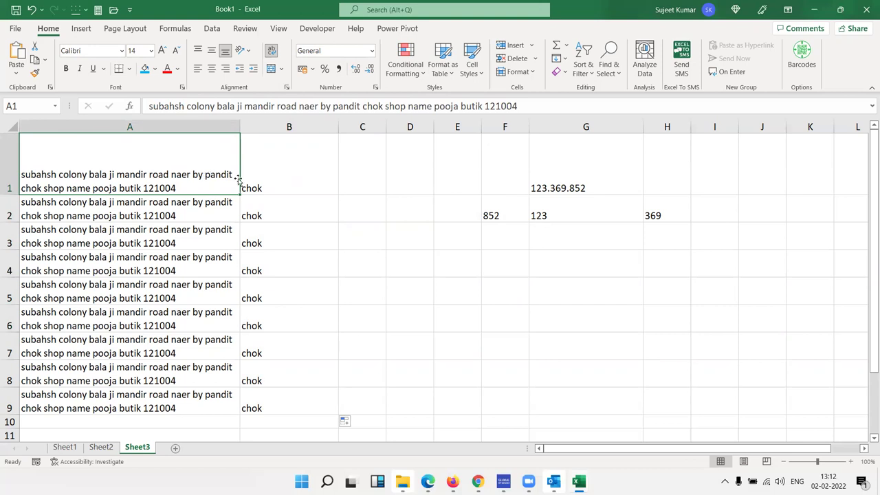
left_click(262, 180)
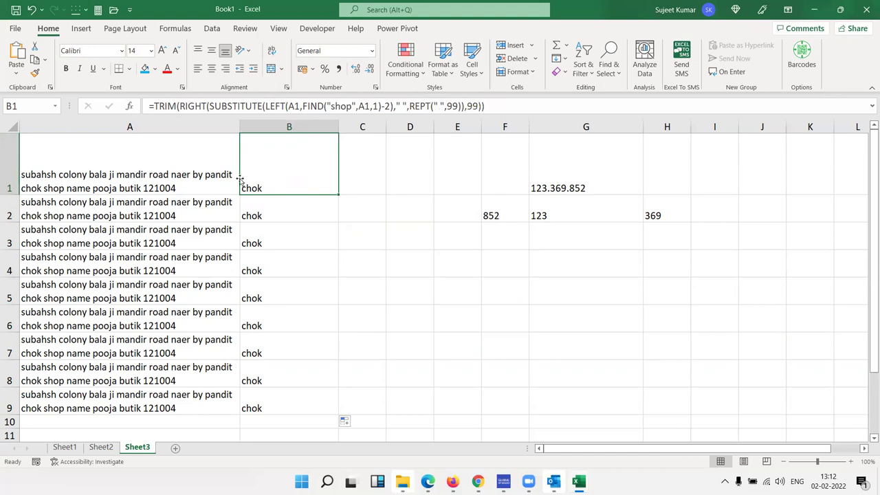
left_click(268, 270)
left_click(272, 319)
left_click(275, 375)
left_click(279, 402)
left_click(282, 416)
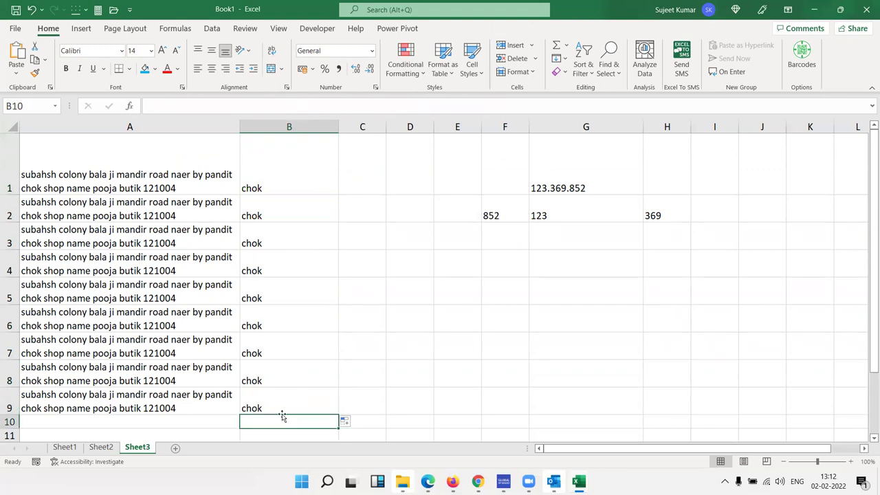
left_click_drag(277, 395, 248, 188)
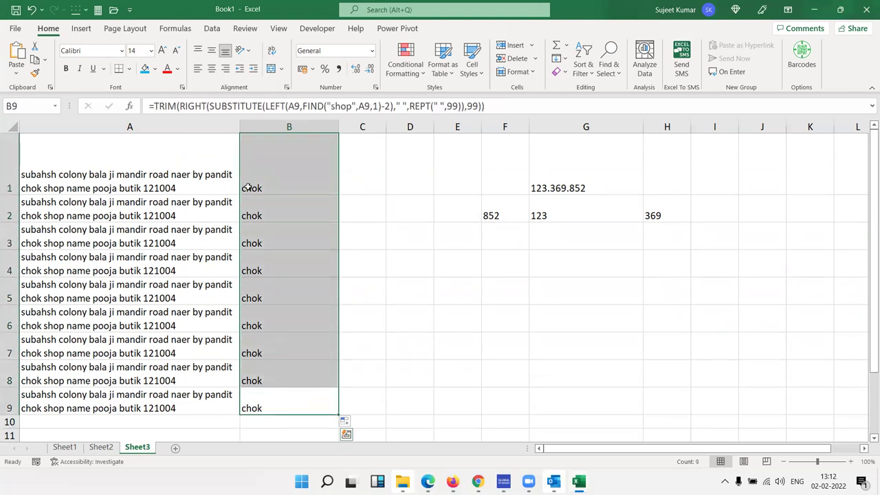